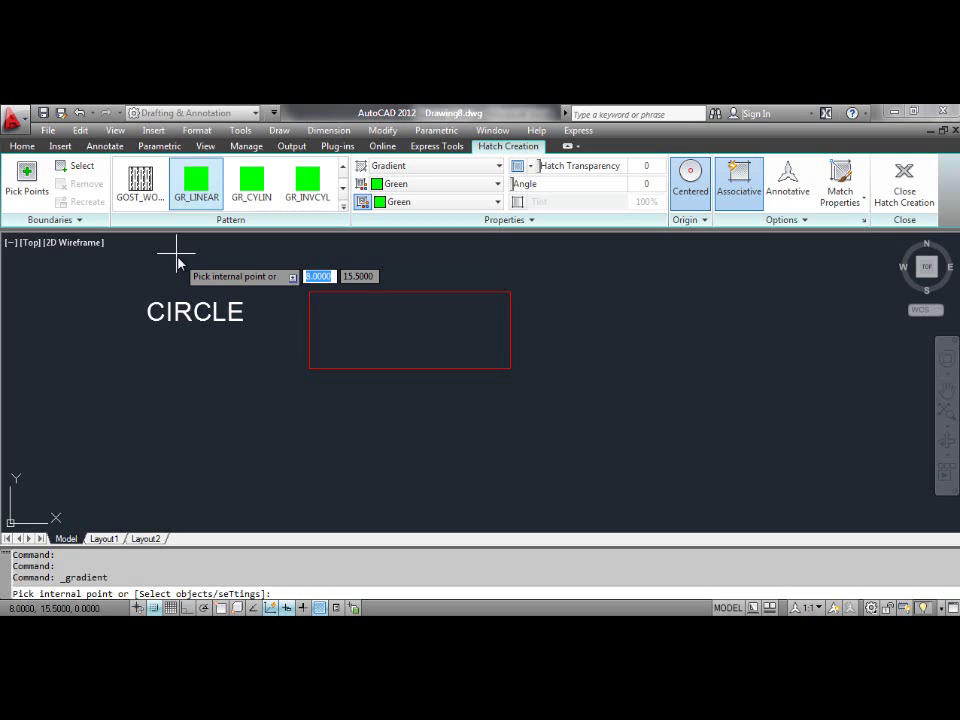
# Set both Gradient Color 1 and Gradient Color 2 to Red, replacing the green
pyautogui.click(496, 186)
pyautogui.click(446, 204)
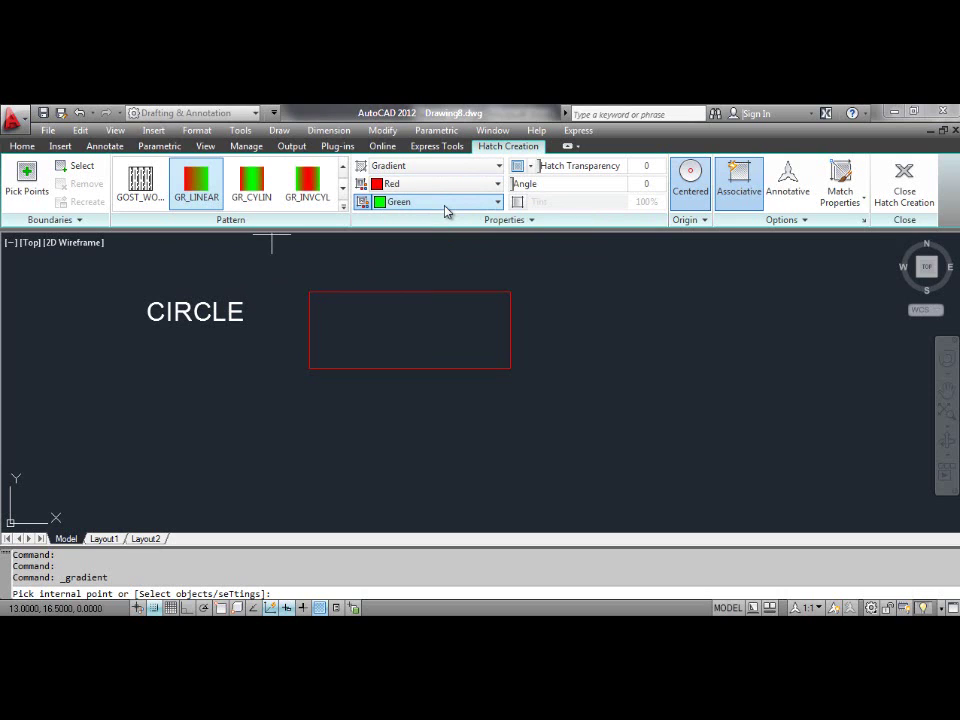
pyautogui.click(497, 202)
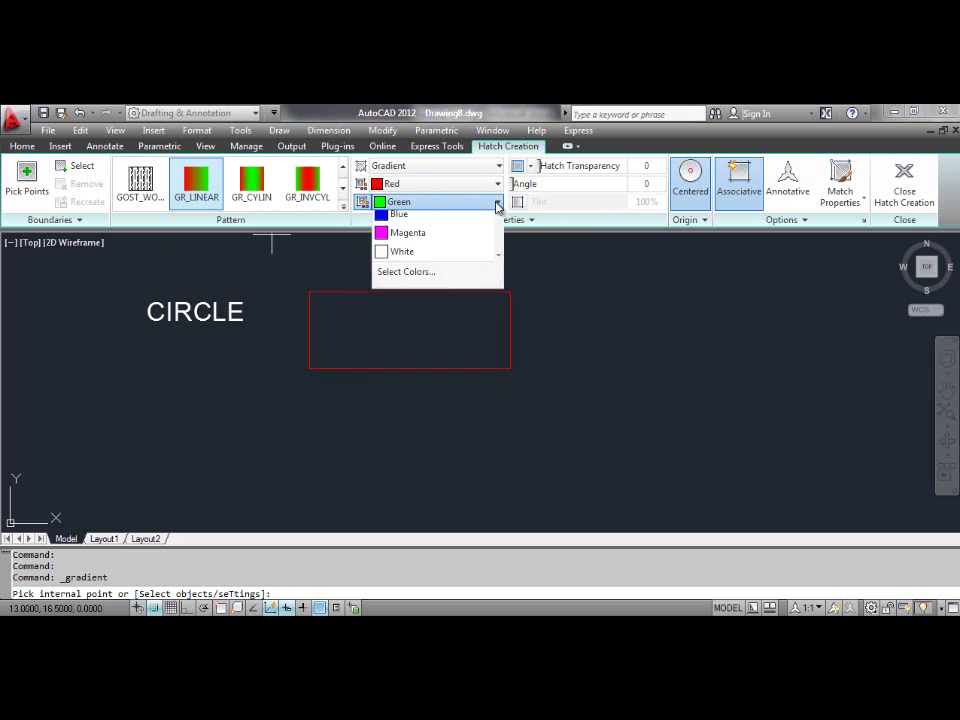
pyautogui.click(414, 221)
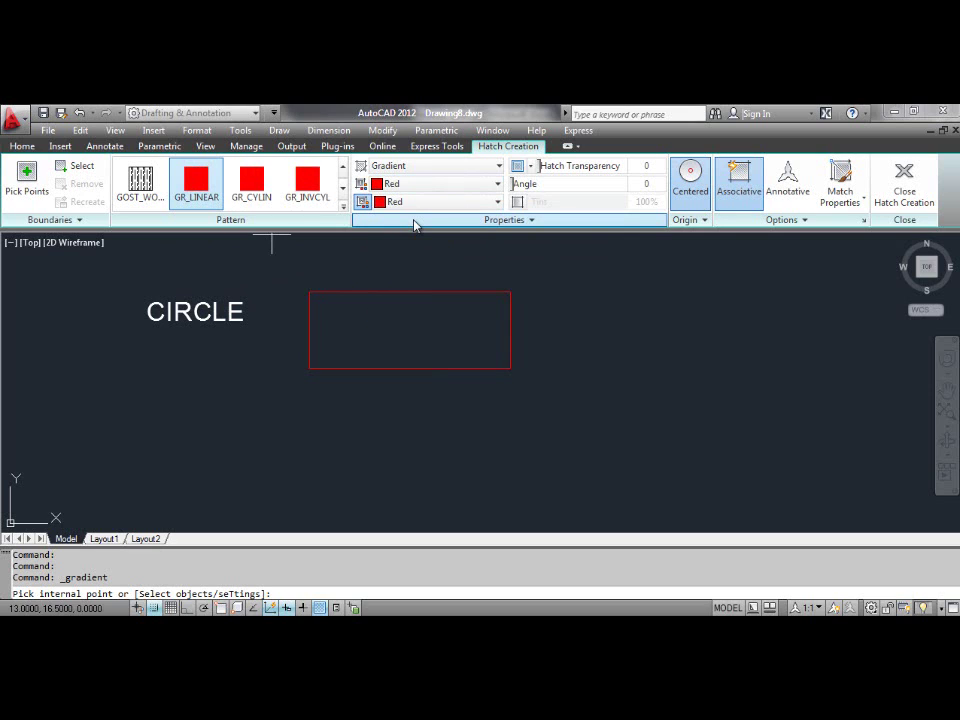
# Fill the rectangle with the red gradient and group it with its fill
pyautogui.click(407, 344)
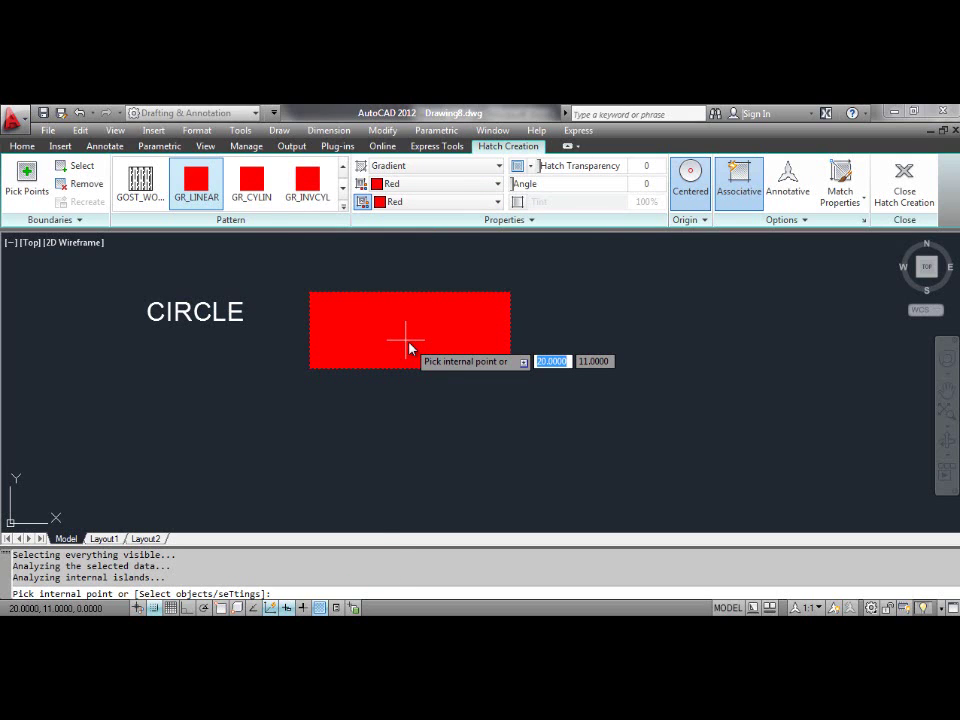
pyautogui.press('Return')
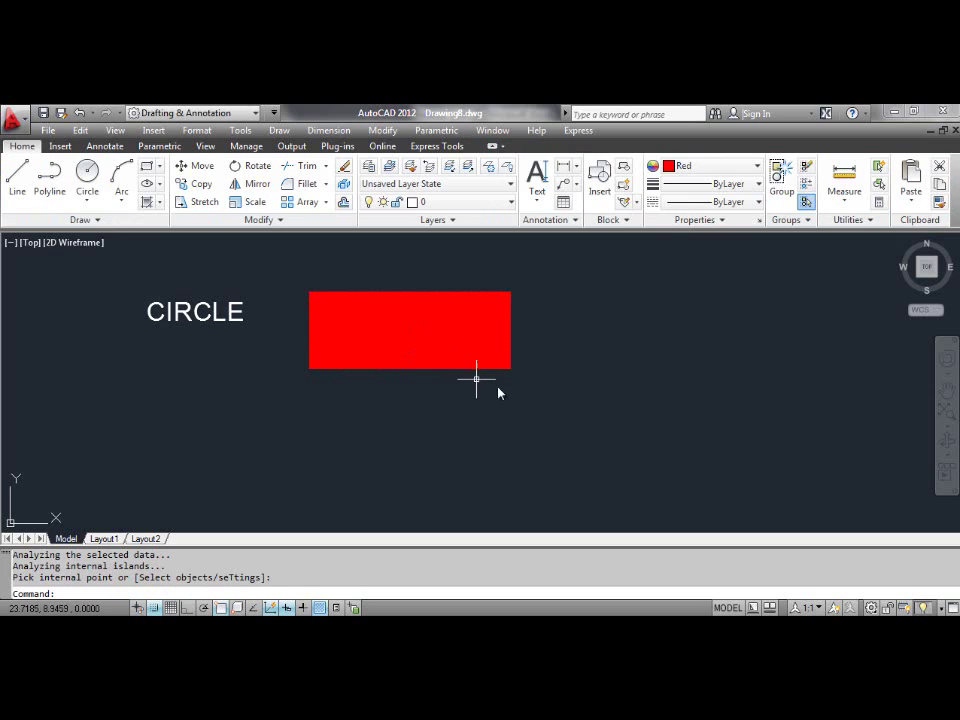
pyautogui.click(524, 393)
pyautogui.click(449, 286)
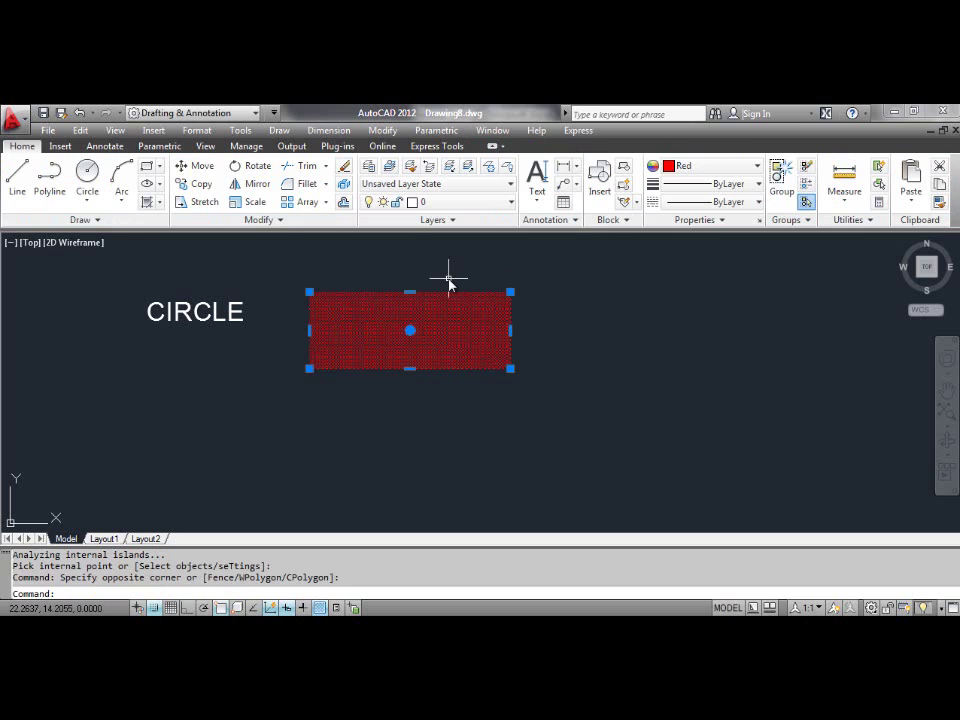
pyautogui.click(782, 178)
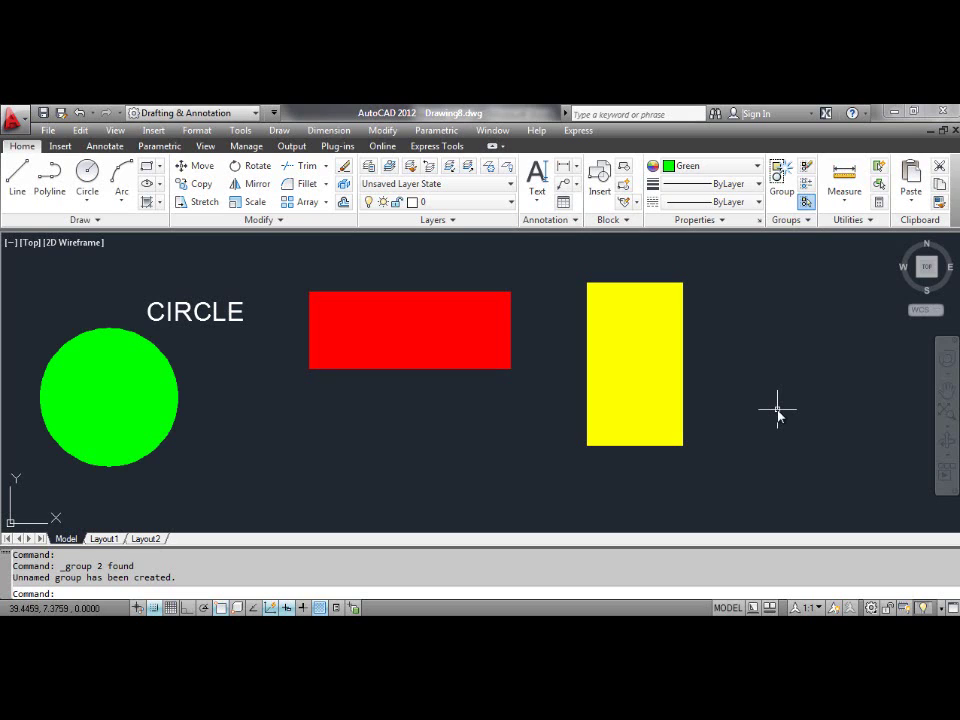
# Set the current object colour to White and finish placing the 4.00 dimension
pyautogui.click(757, 166)
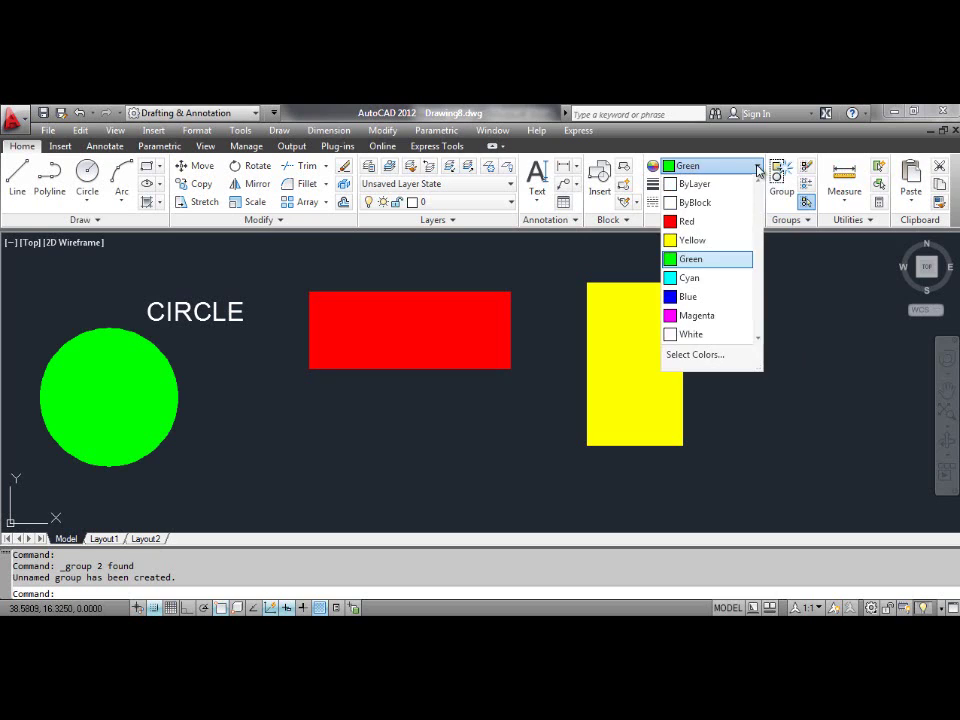
pyautogui.click(712, 334)
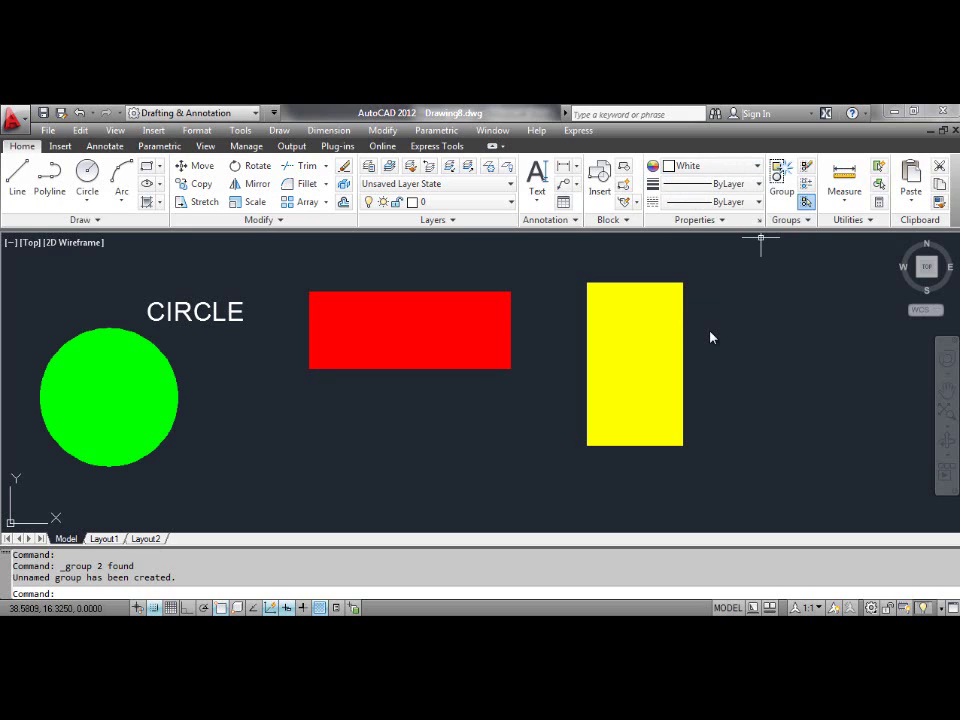
pyautogui.press('Escape')
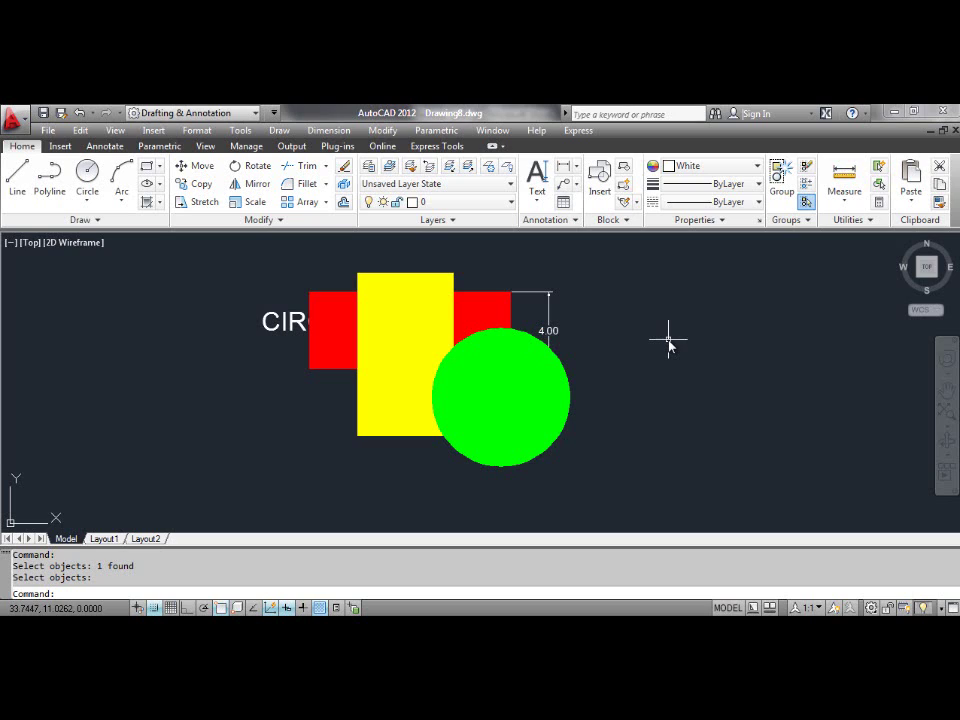
pyautogui.click(280, 219)
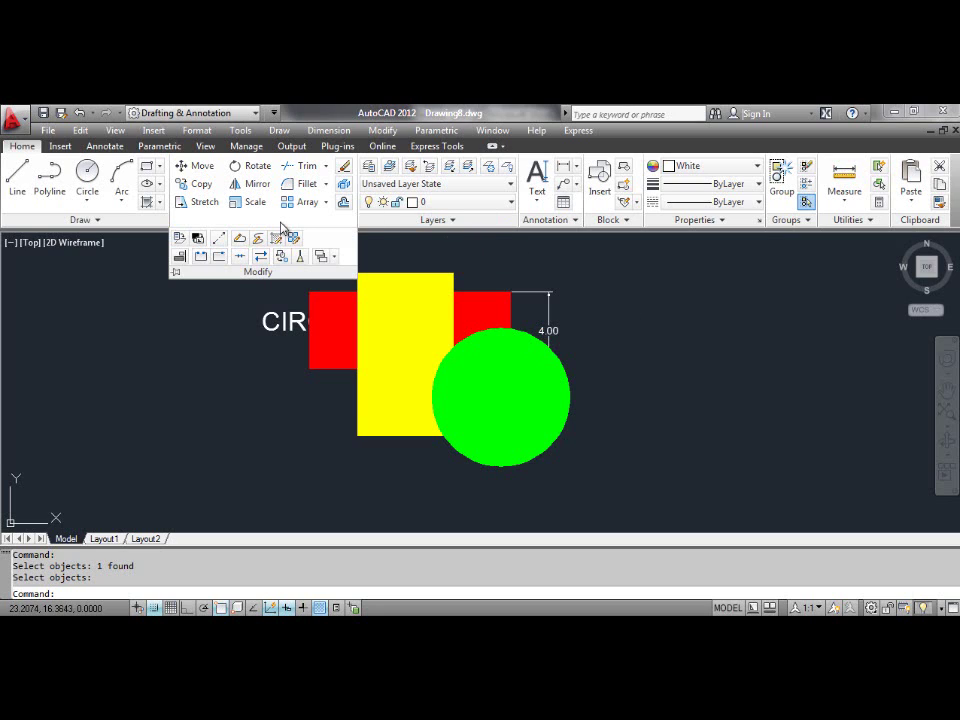
pyautogui.click(334, 258)
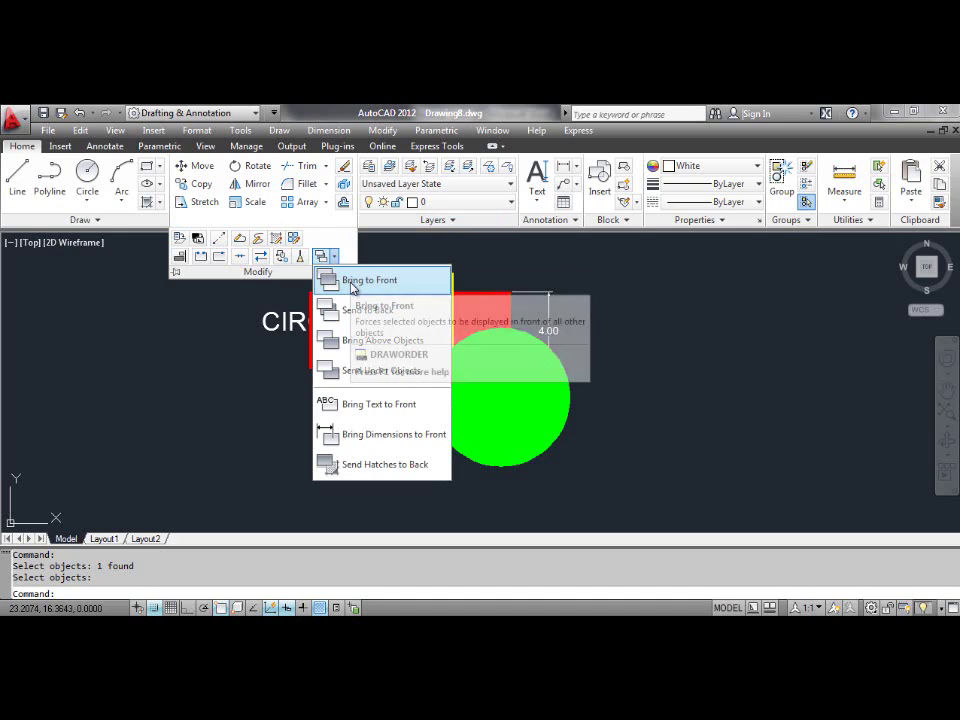
pyautogui.click(656, 346)
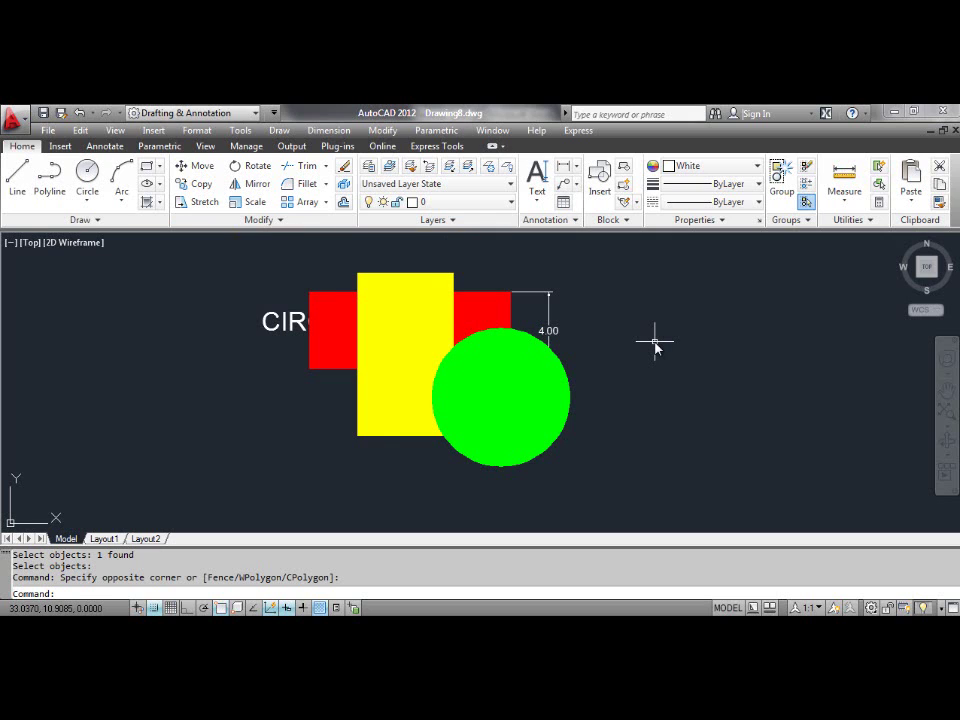
pyautogui.click(656, 346)
pyautogui.click(660, 422)
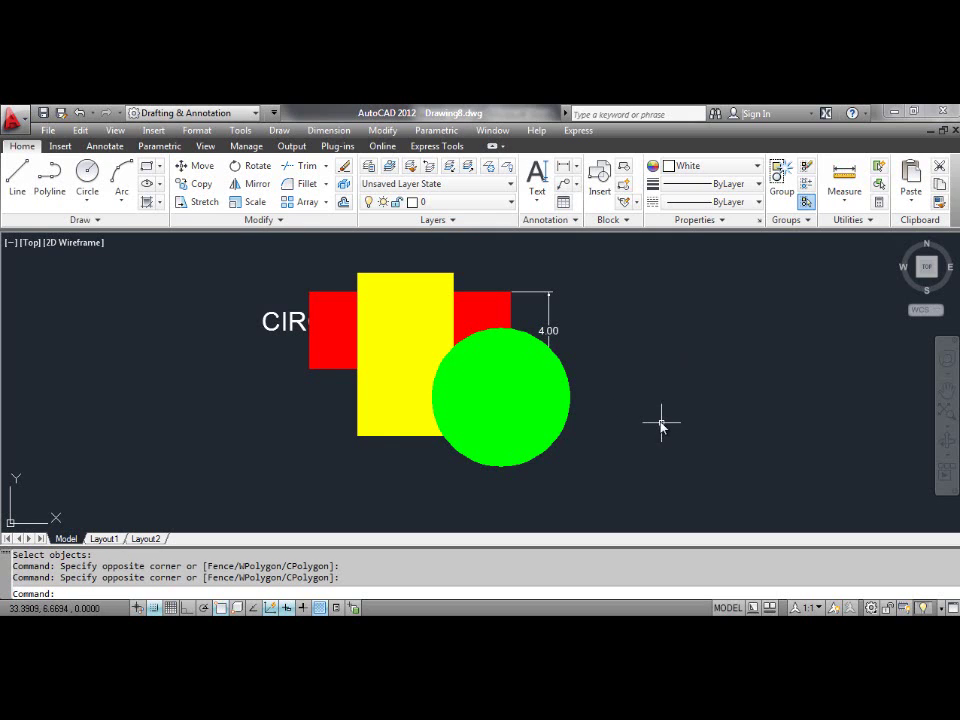
pyautogui.click(241, 132)
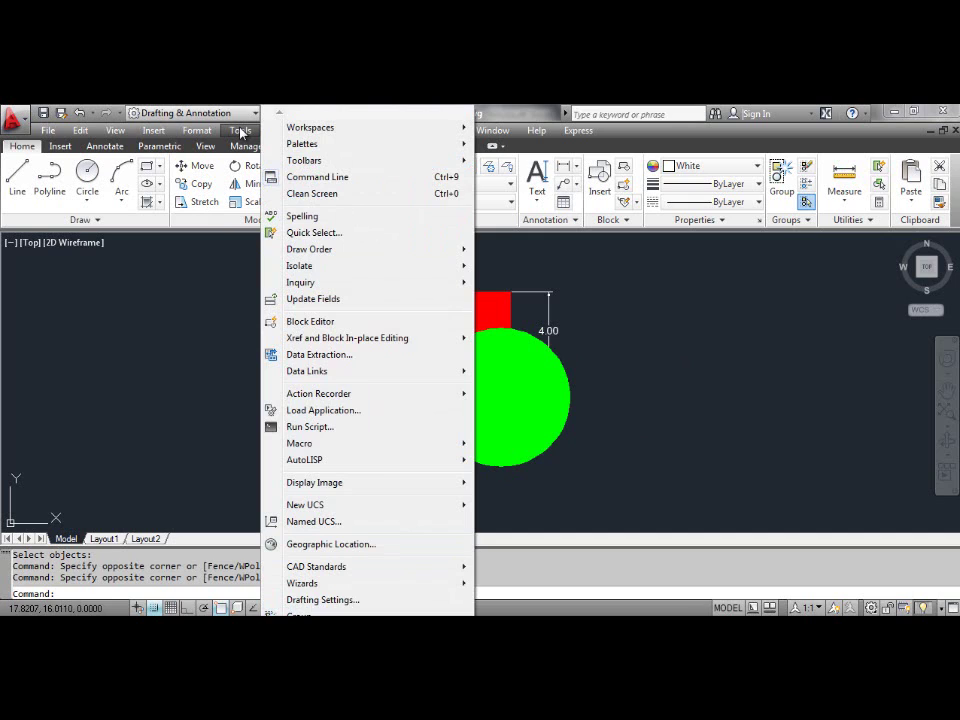
pyautogui.moveTo(343, 251)
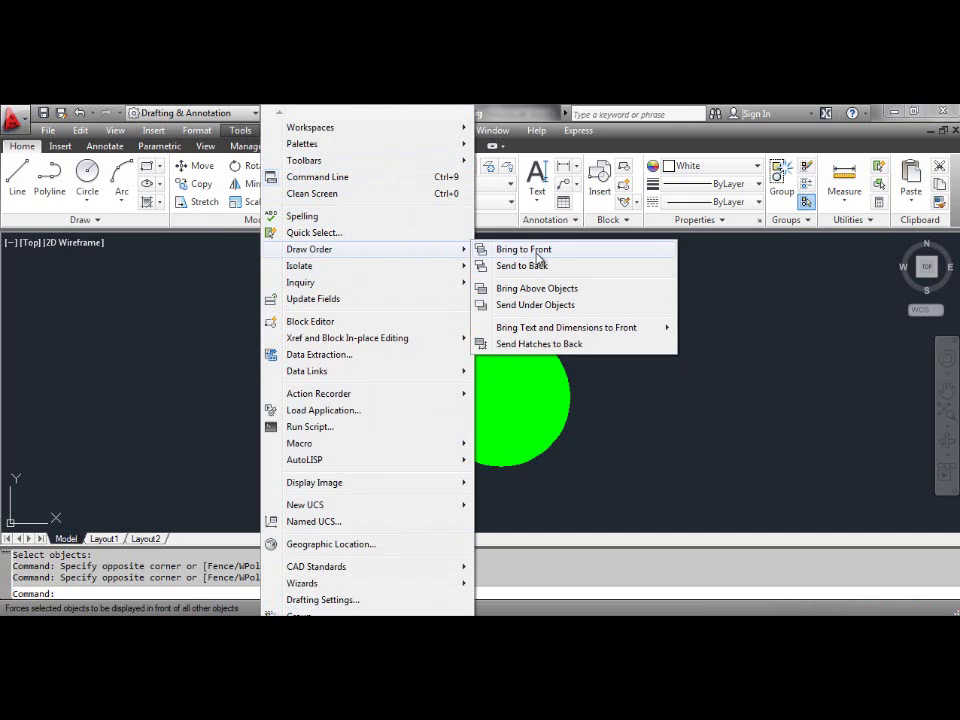
pyautogui.click(763, 378)
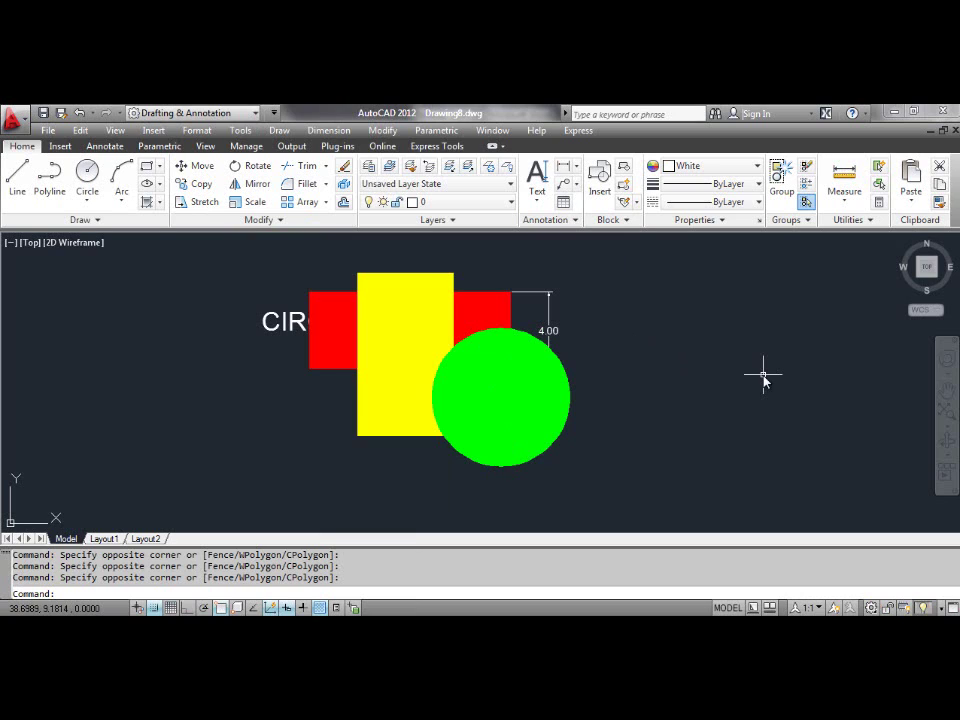
pyautogui.click(279, 221)
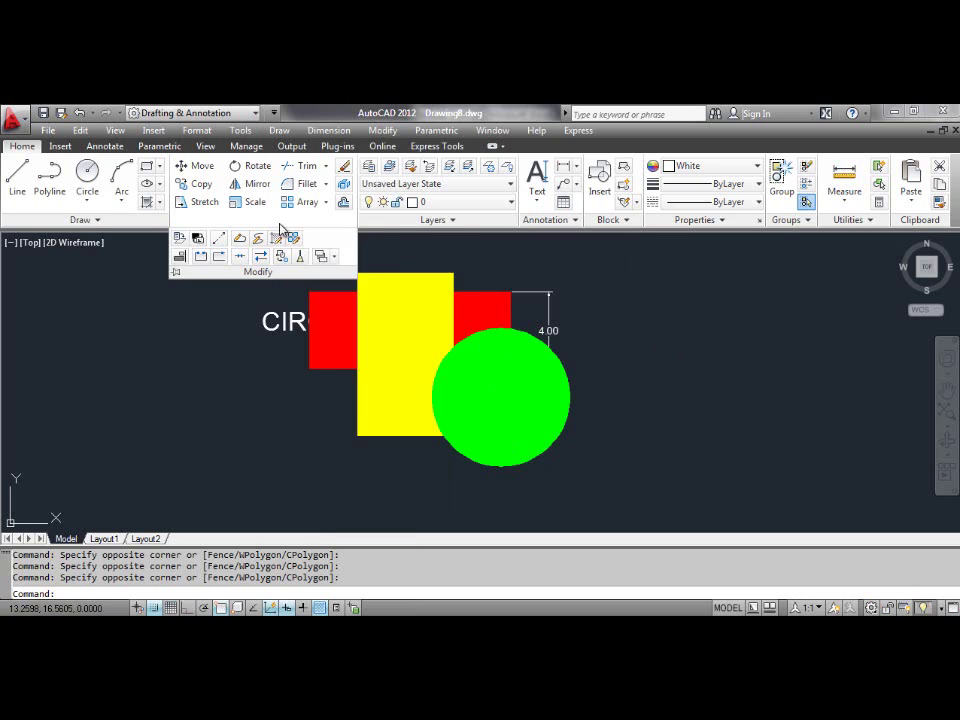
# Bring the red-filled rectangle to the front with Draw Order > Bring to Front
pyautogui.click(334, 257)
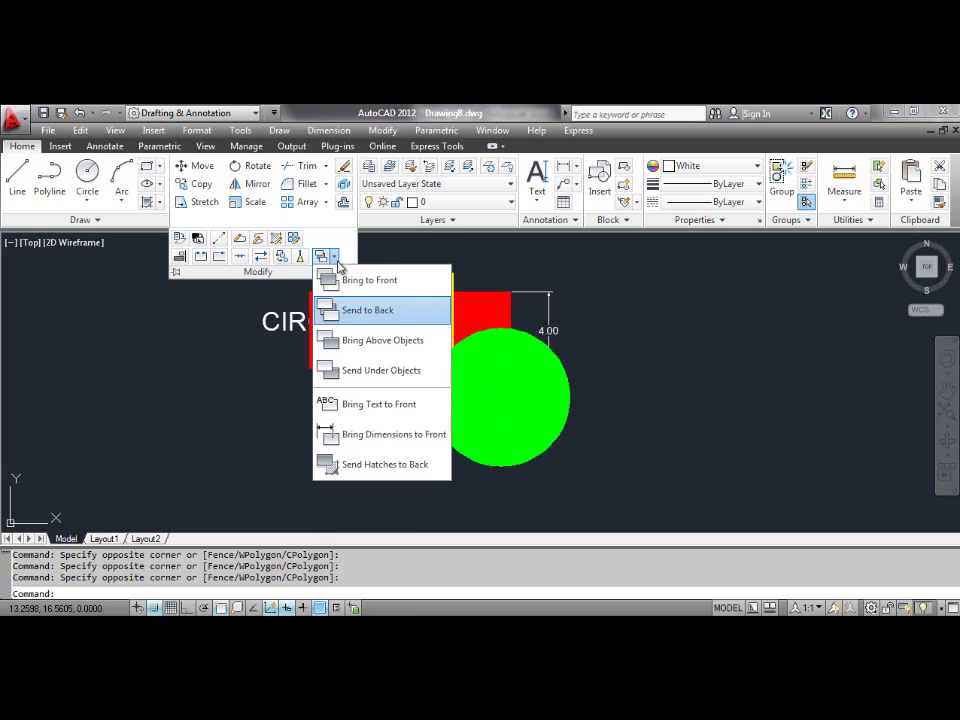
pyautogui.click(356, 282)
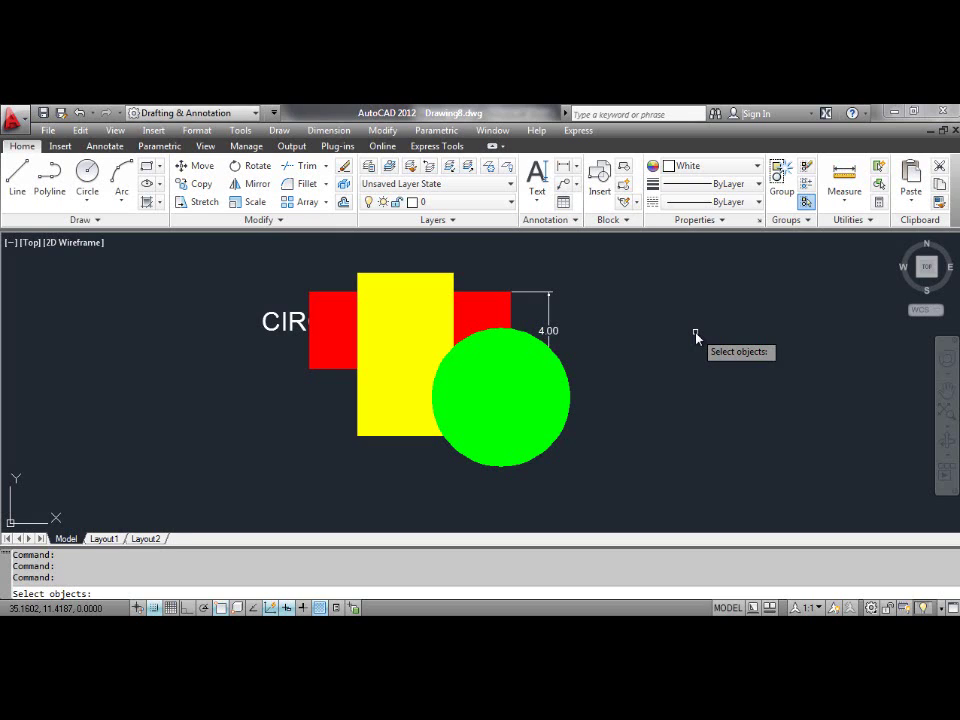
pyautogui.click(695, 334)
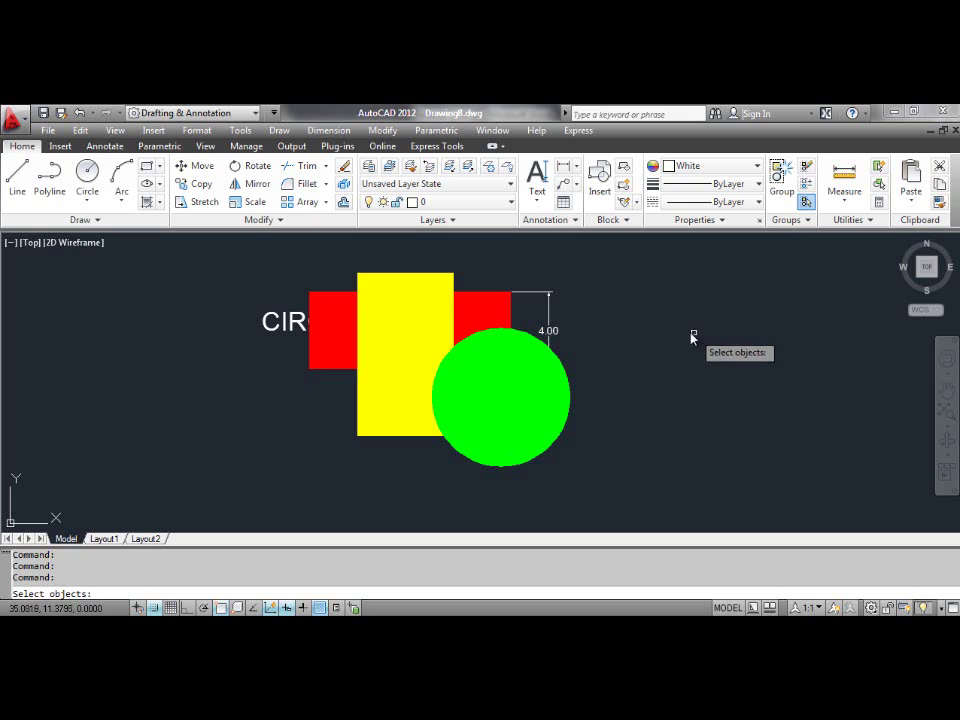
pyautogui.click(648, 335)
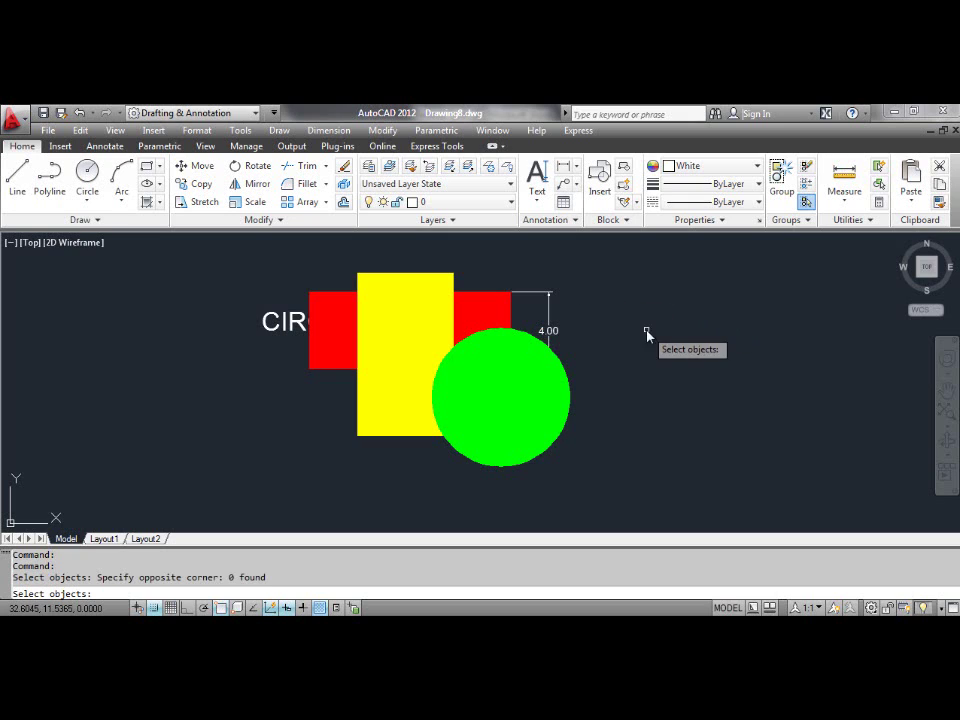
pyautogui.click(510, 315)
pyautogui.press('Return')
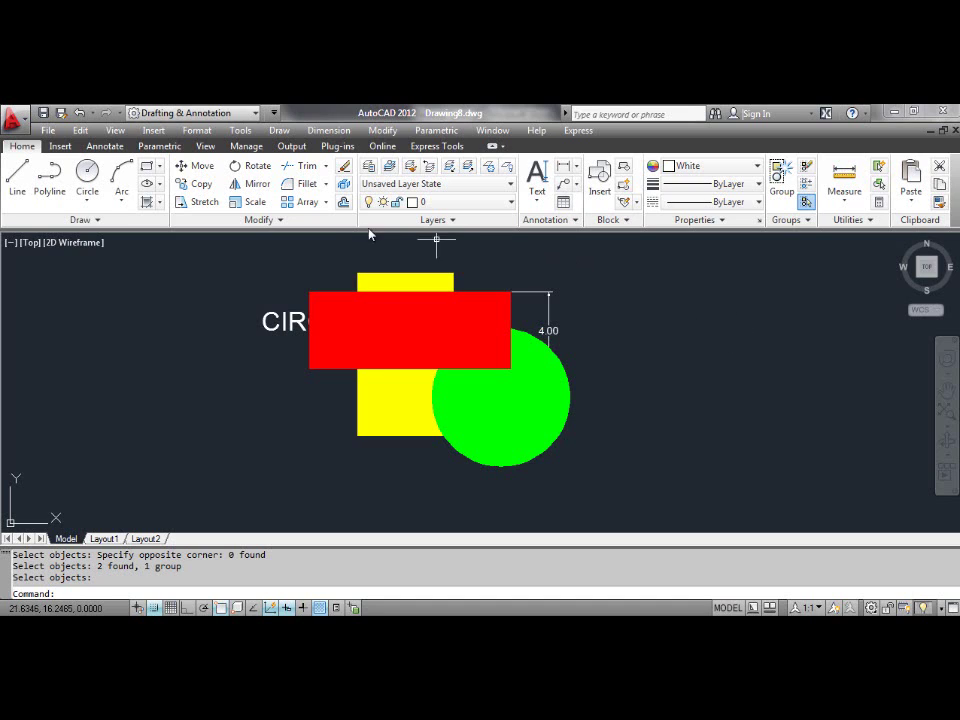
# Apply Tools > Draw Order > Send to Back to the selected objects
pyautogui.click(284, 221)
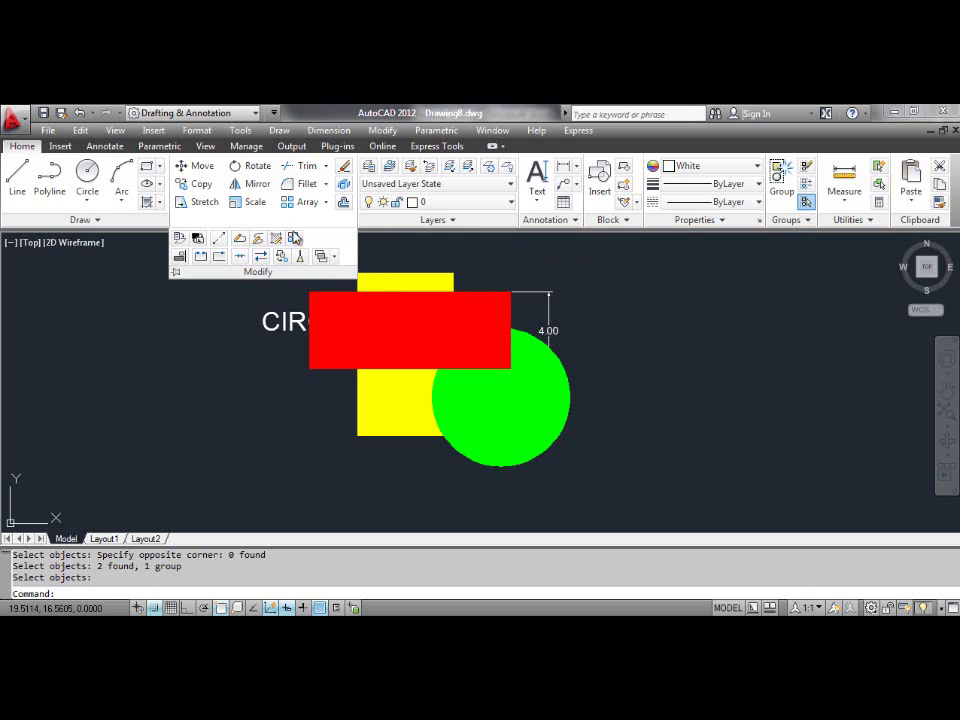
pyautogui.click(334, 257)
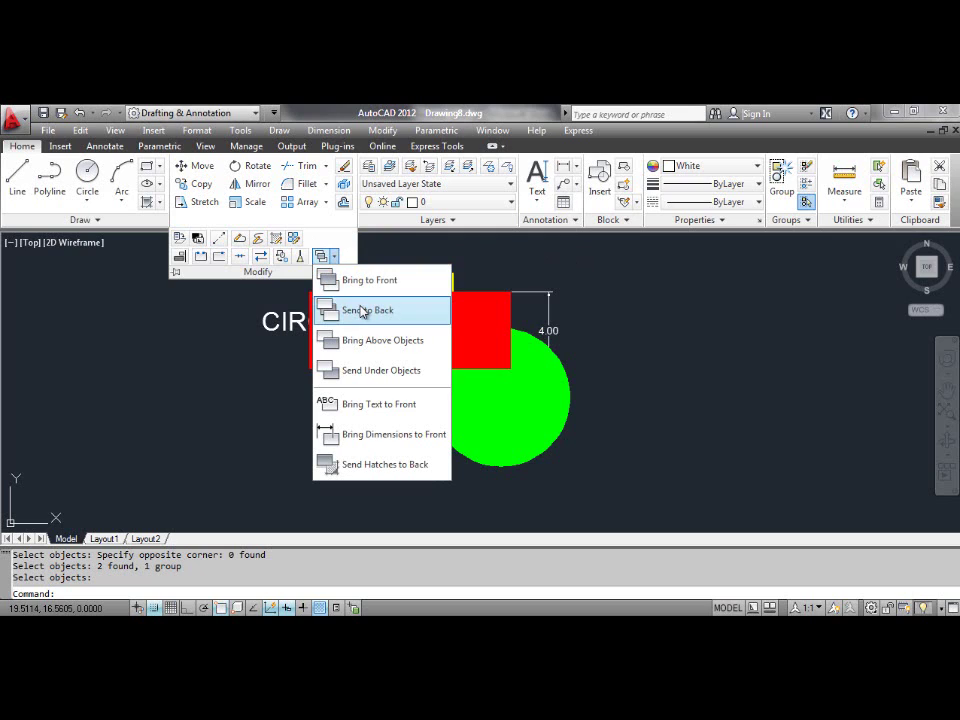
pyautogui.click(692, 364)
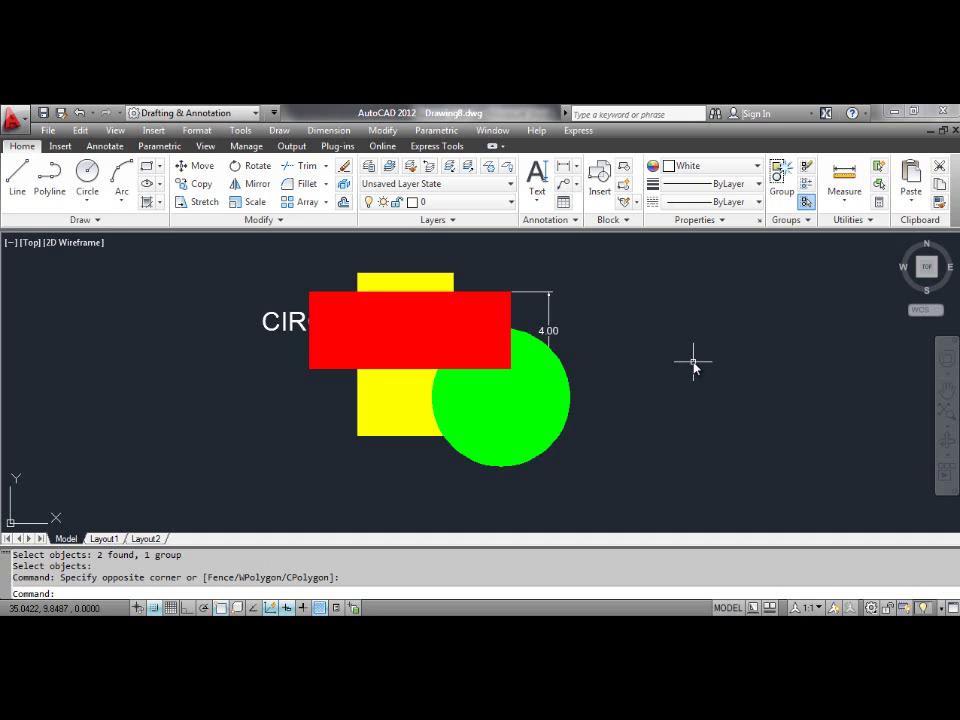
pyautogui.click(243, 131)
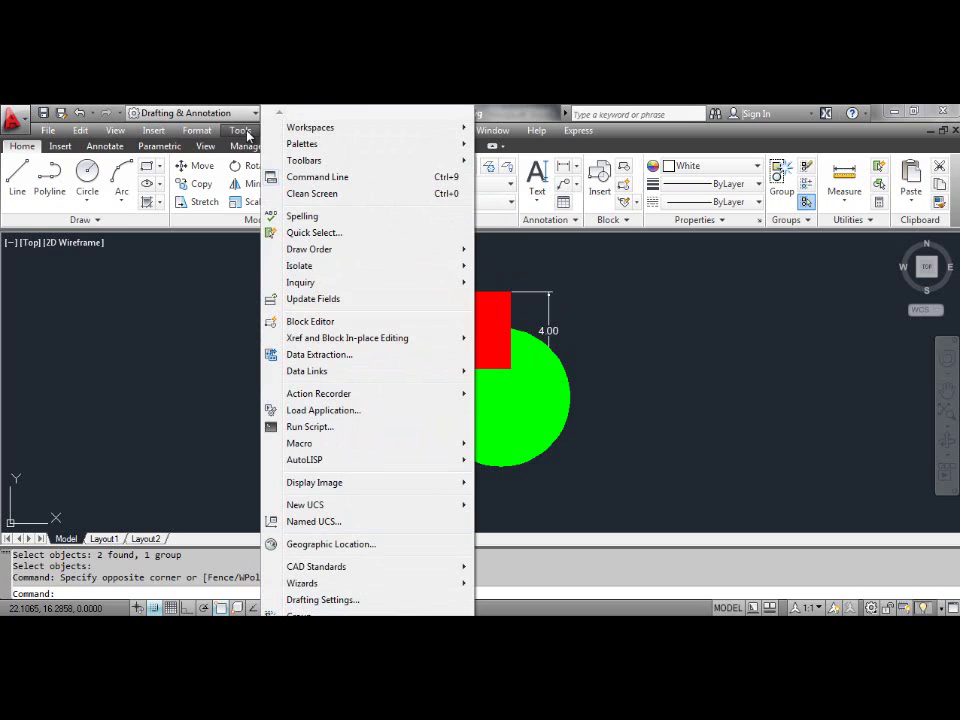
pyautogui.moveTo(340, 250)
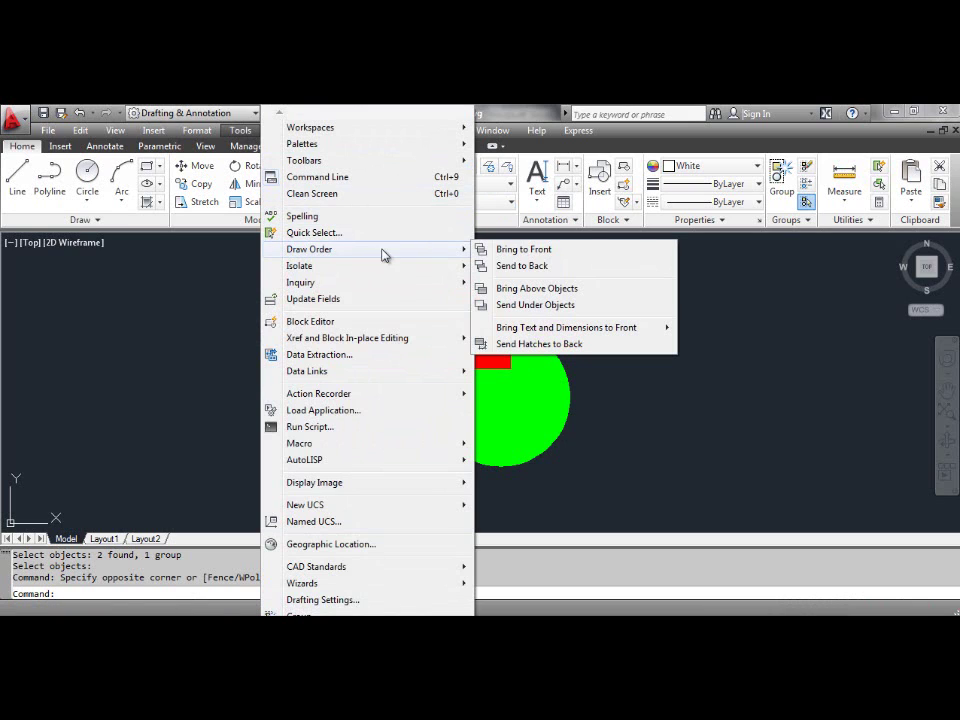
pyautogui.click(524, 266)
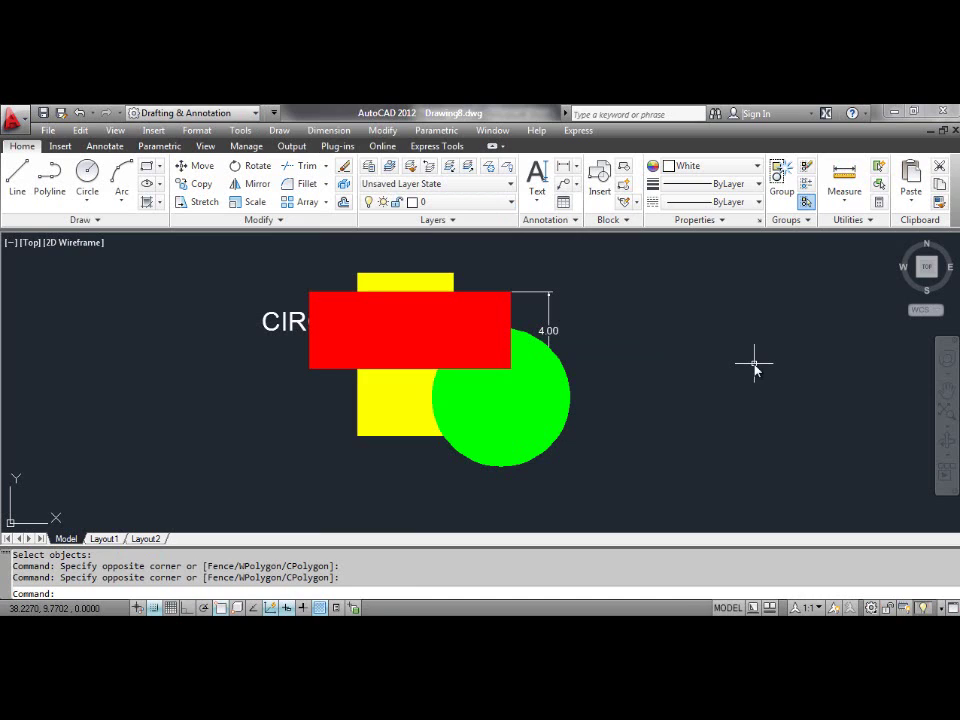
# Send the red rectangle to the back with Draw Order > Send to Back
pyautogui.click(281, 224)
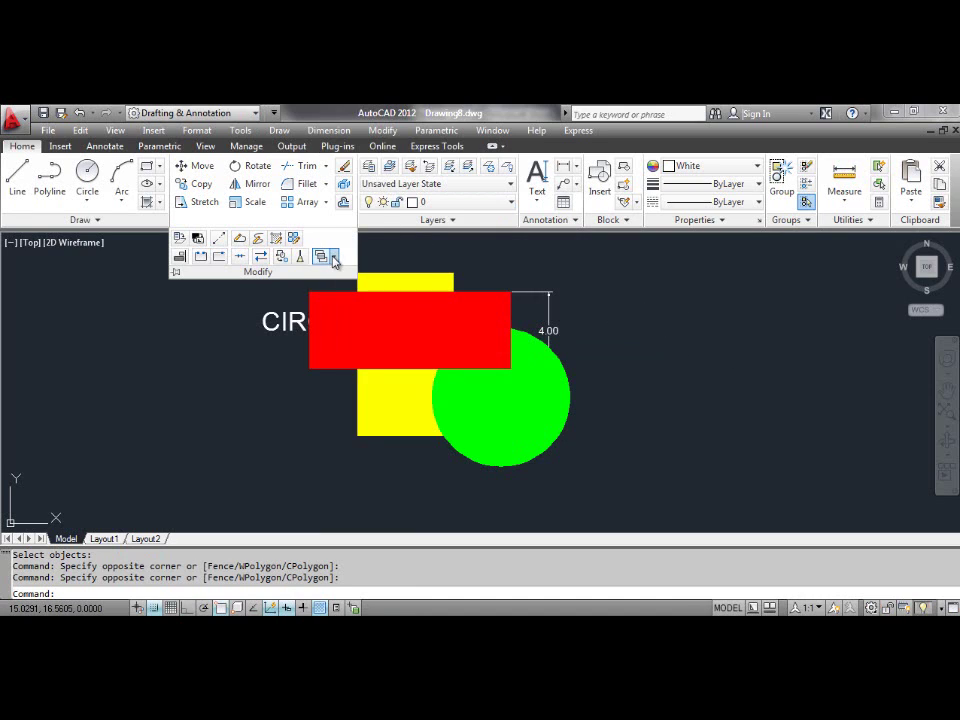
pyautogui.click(333, 258)
pyautogui.click(350, 310)
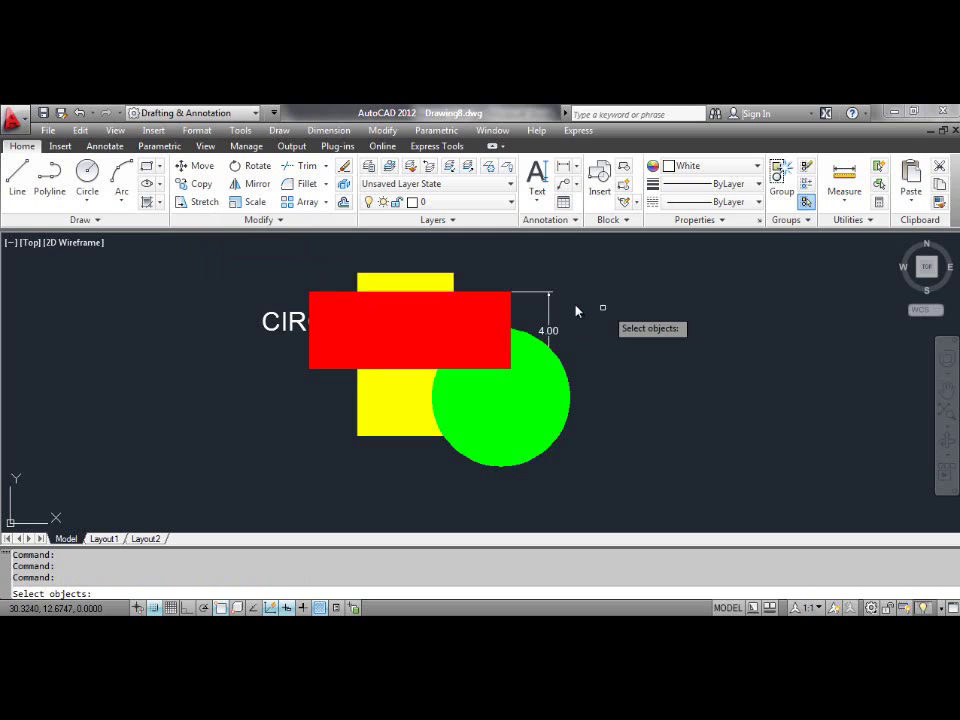
pyautogui.click(511, 310)
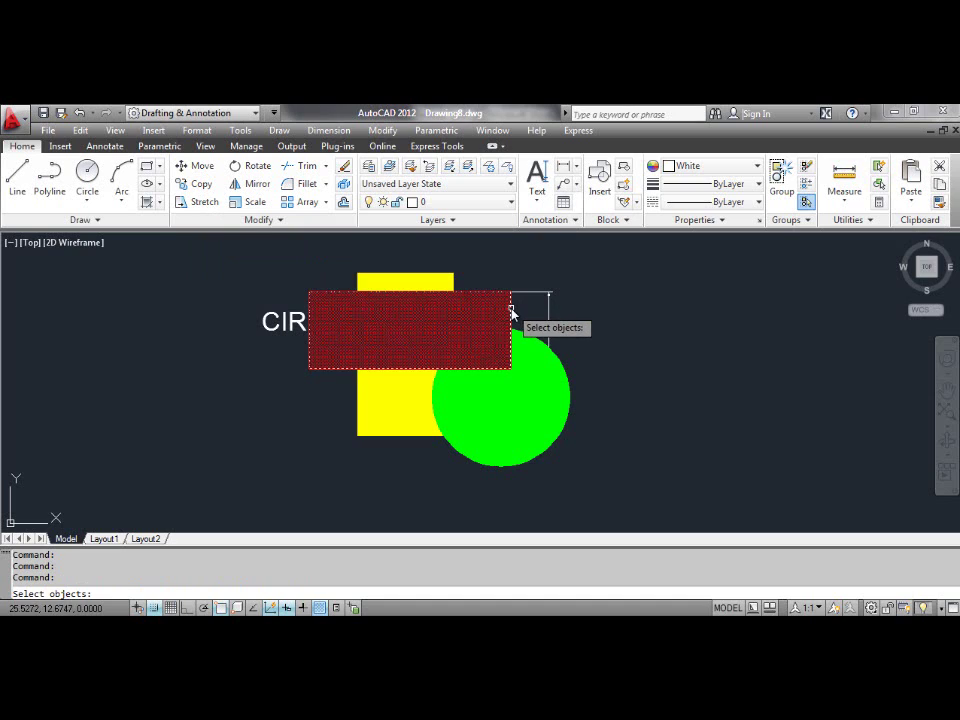
pyautogui.press('Return')
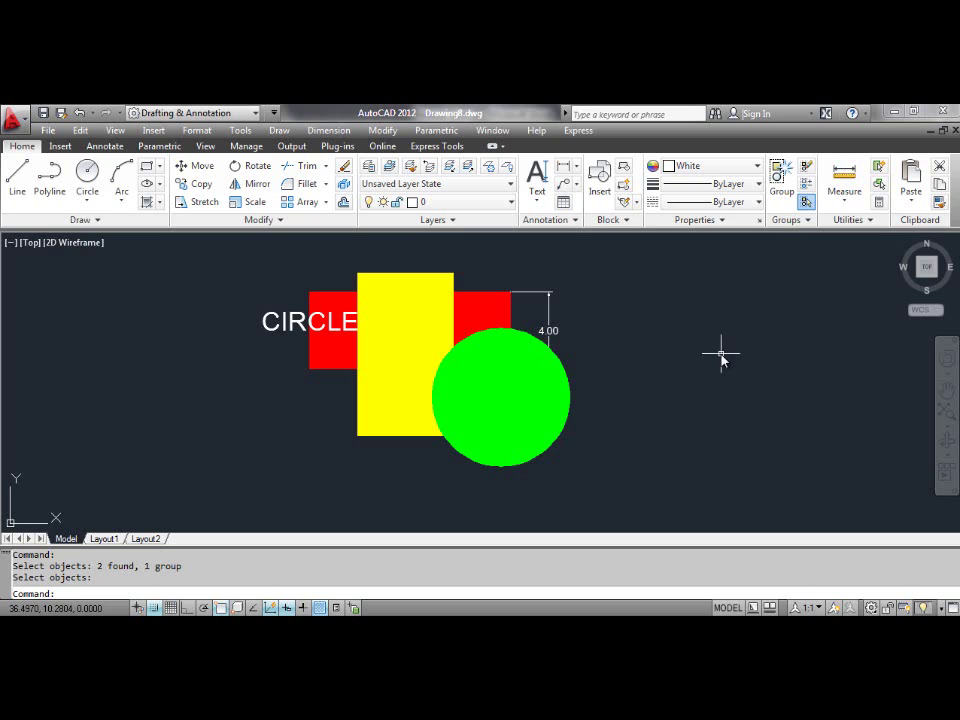
# Browse the Draw Order options and Tools menu without applying any command
pyautogui.click(279, 219)
pyautogui.click(333, 256)
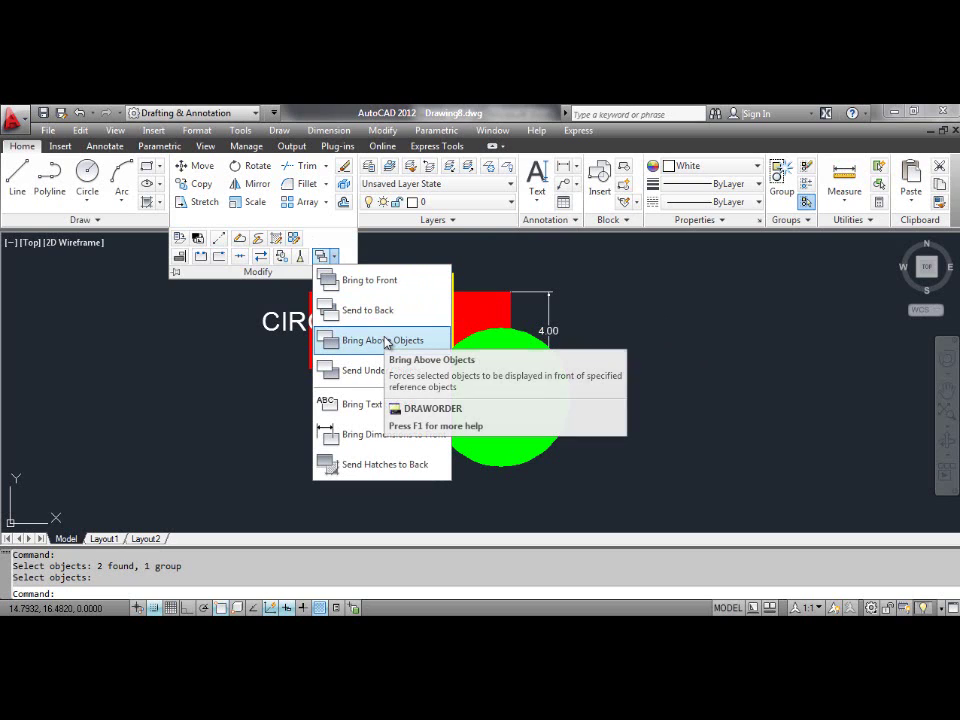
pyautogui.click(677, 369)
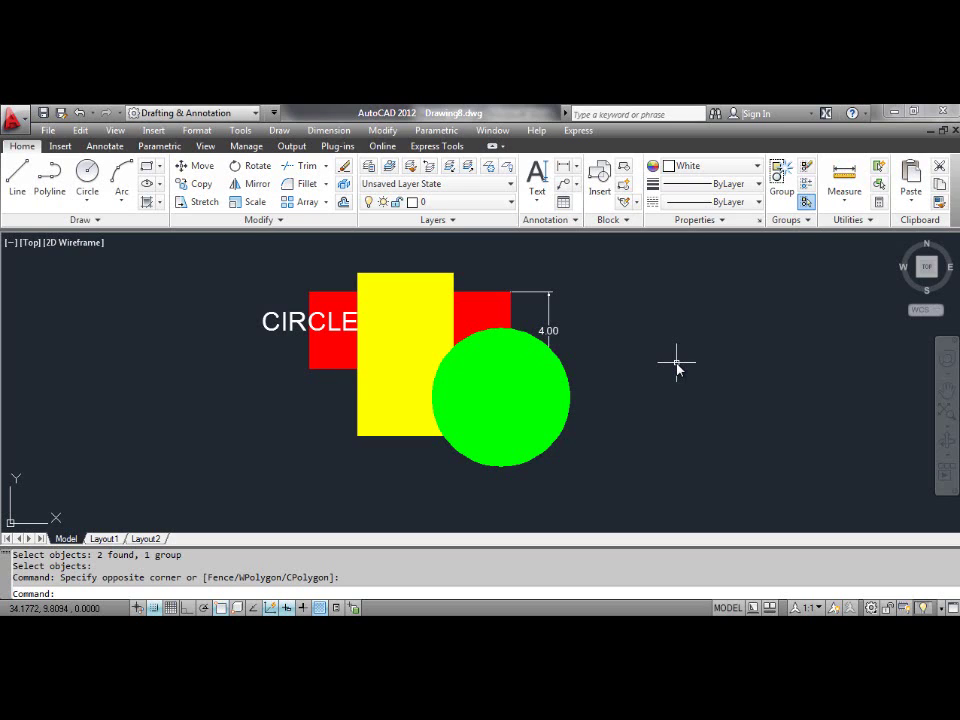
pyautogui.click(241, 131)
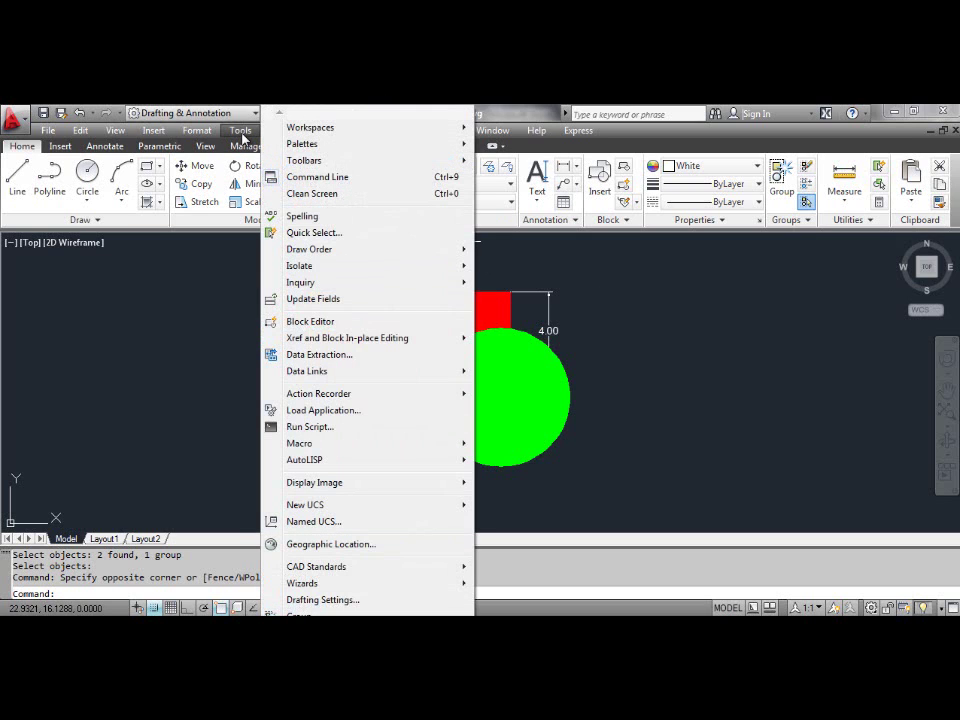
pyautogui.moveTo(347, 254)
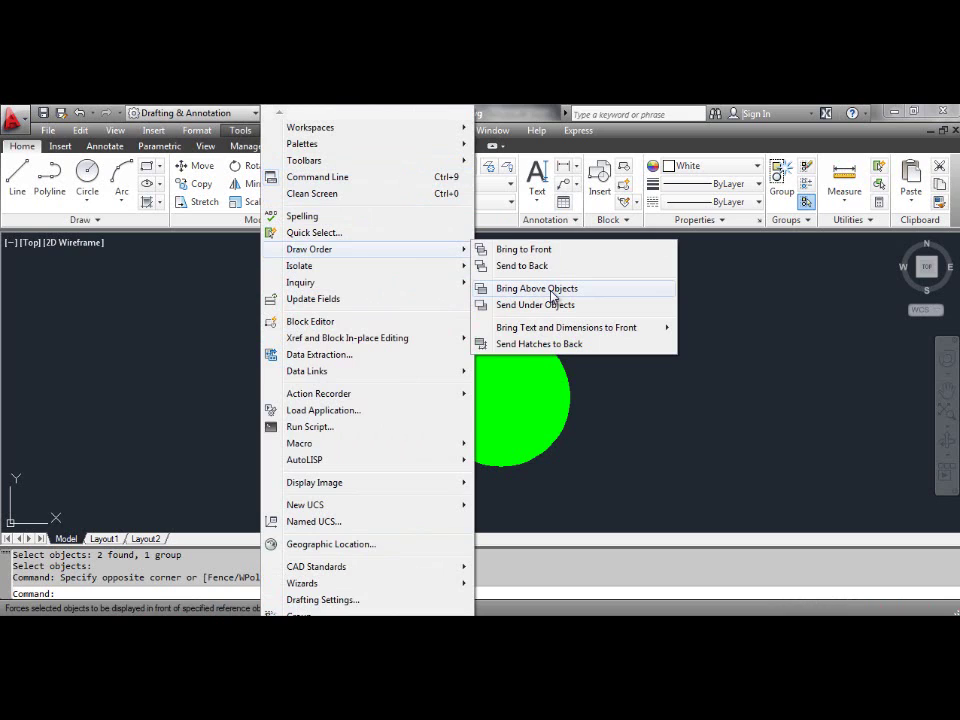
pyautogui.click(769, 370)
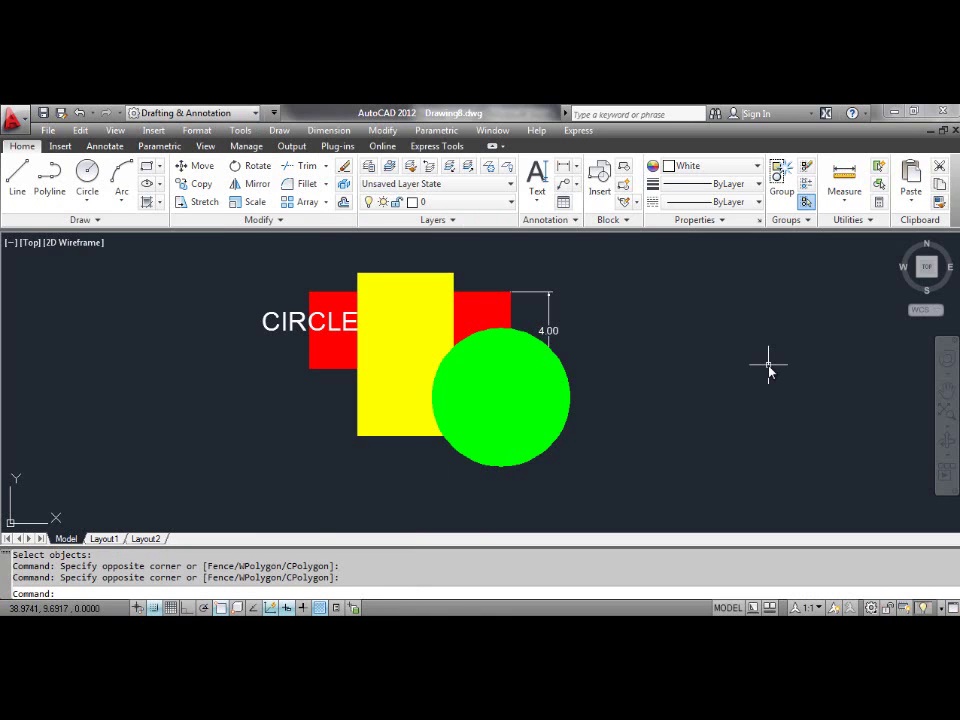
# Use Bring Above Objects to place the red rectangle above the yellow rectangle
pyautogui.click(280, 219)
pyautogui.click(334, 257)
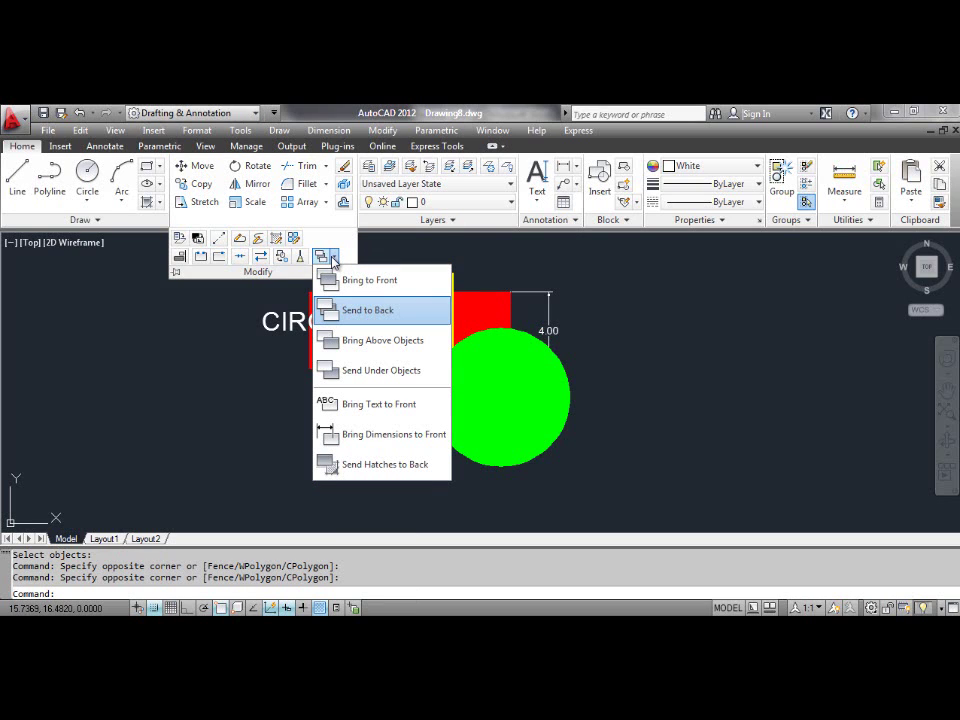
pyautogui.click(378, 340)
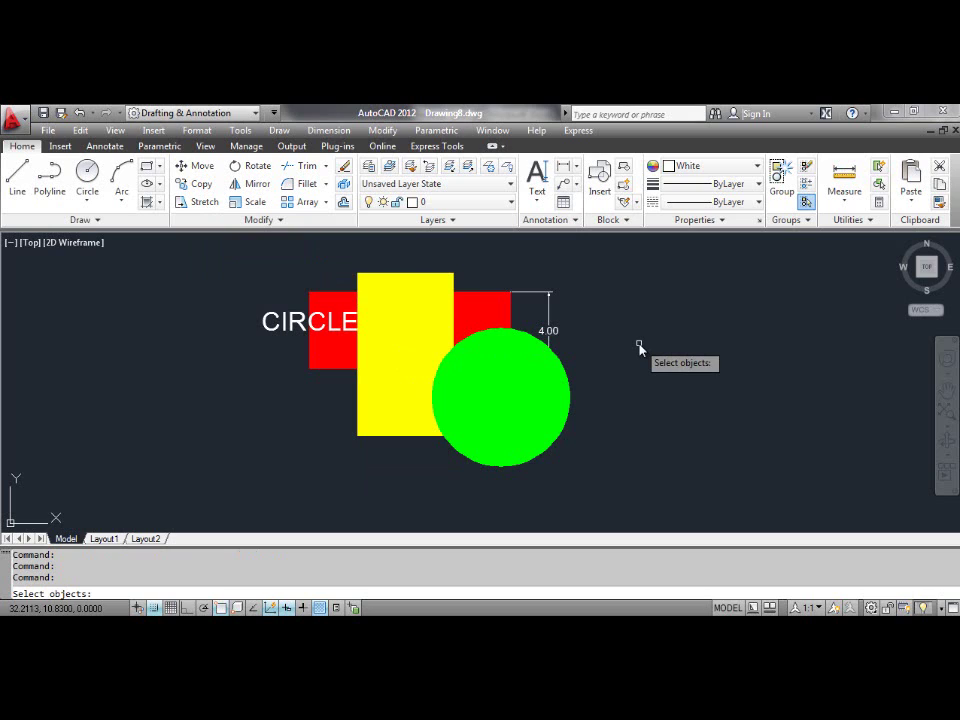
pyautogui.click(511, 311)
pyautogui.click(511, 311)
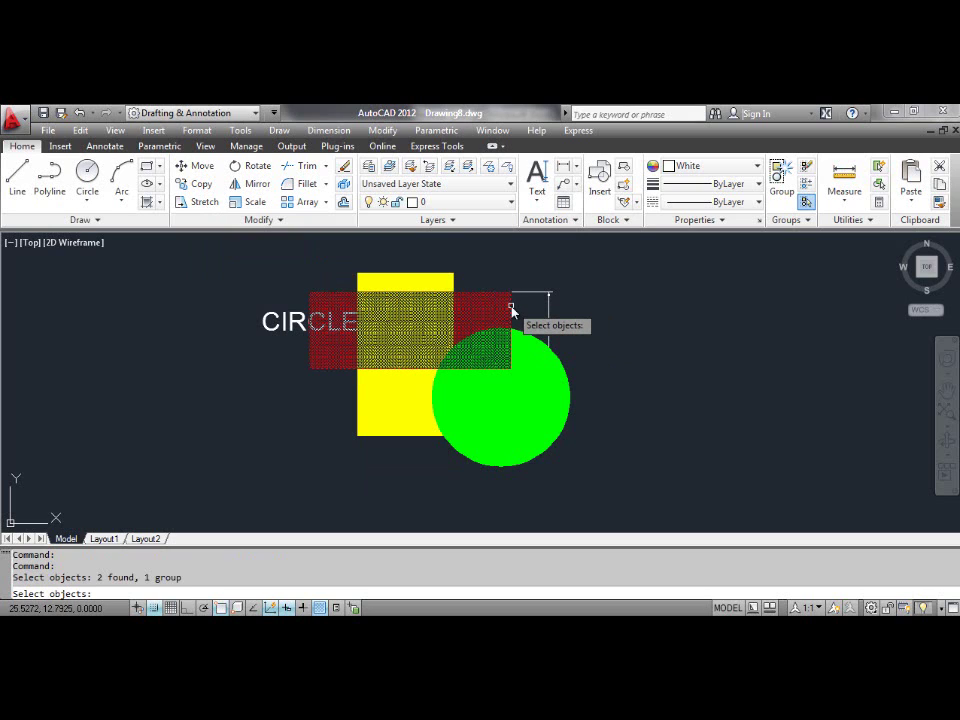
pyautogui.press('Return')
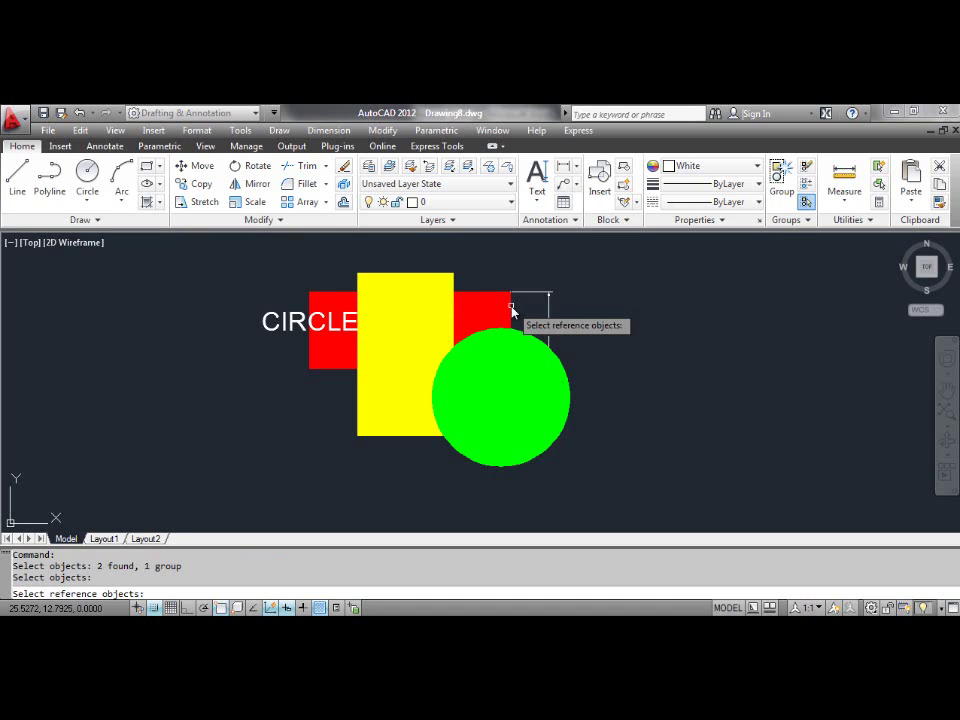
pyautogui.click(453, 280)
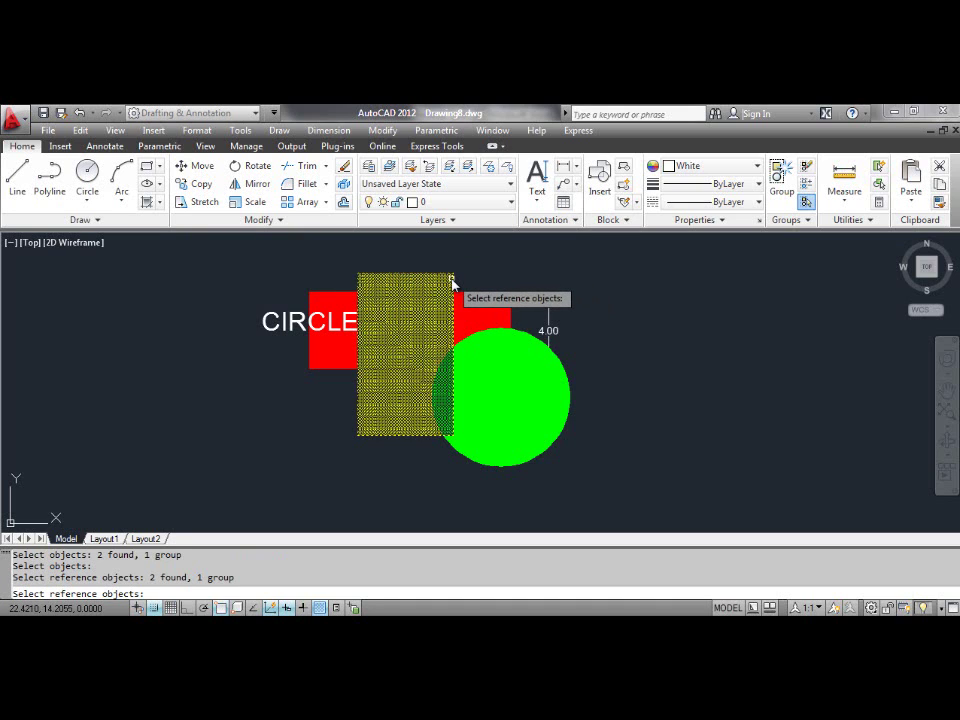
pyautogui.press('Return')
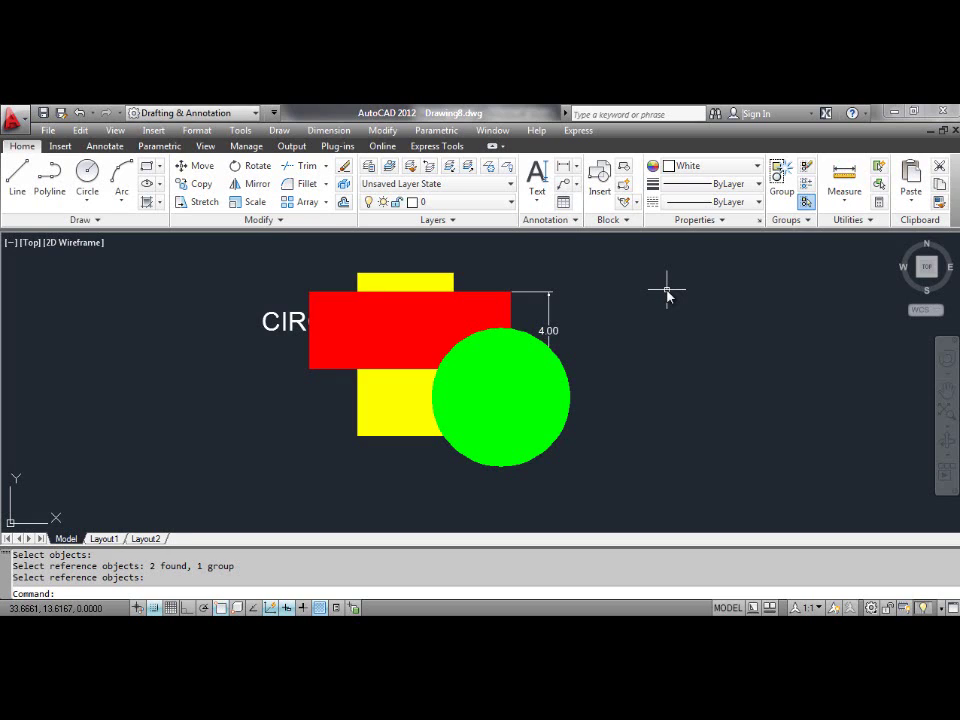
# Look through the Draw Order dropdown and Tools > Draw Order without changing stacking order
pyautogui.click(288, 222)
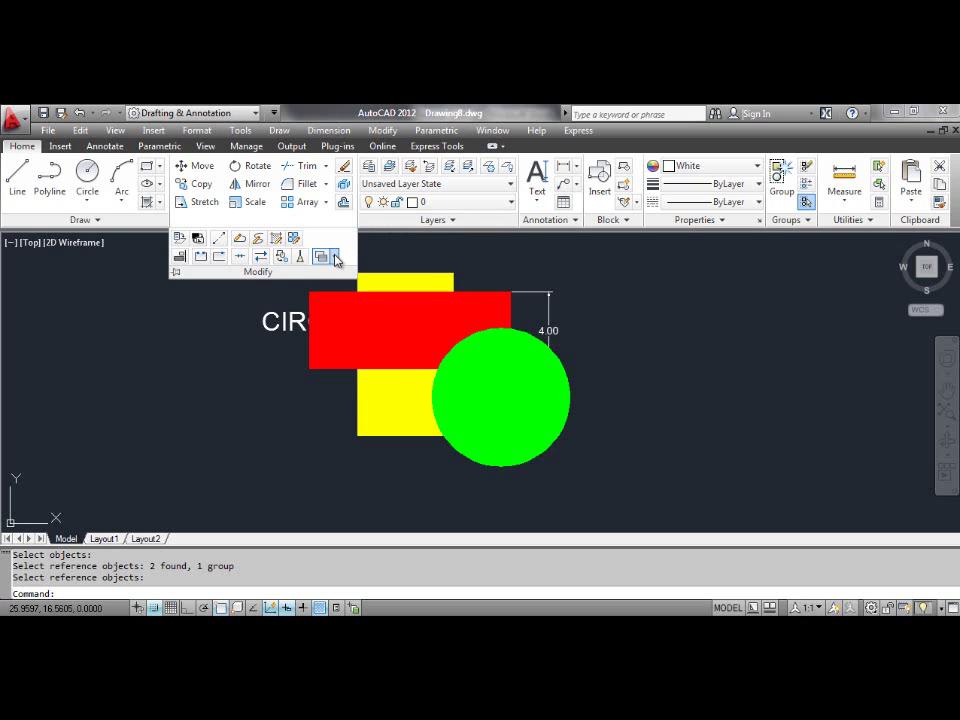
pyautogui.click(335, 260)
pyautogui.click(648, 387)
pyautogui.click(661, 369)
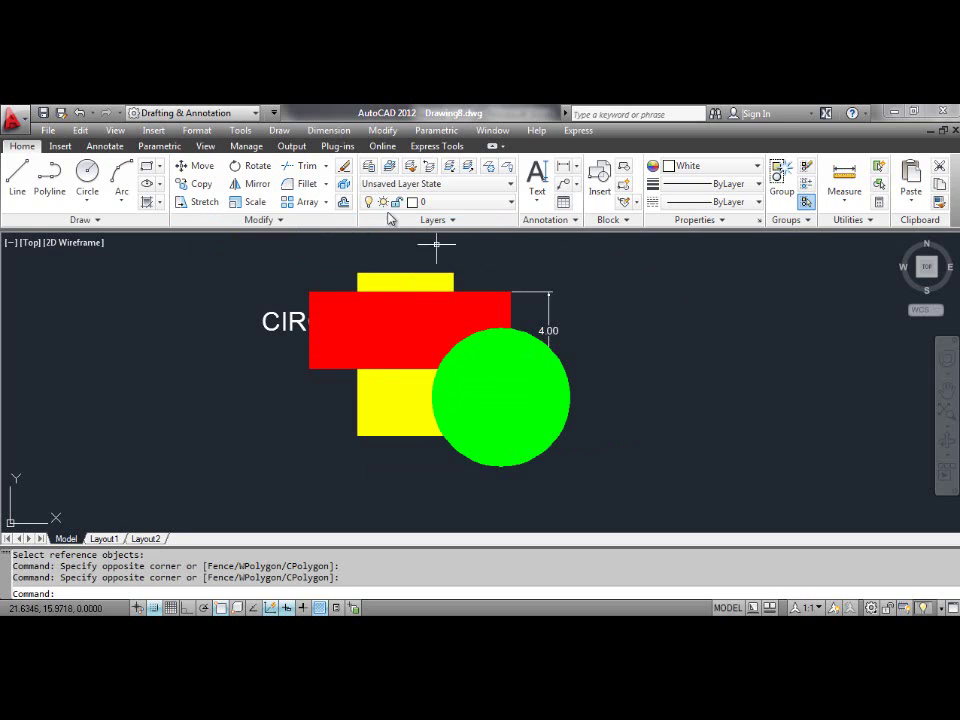
pyautogui.click(242, 131)
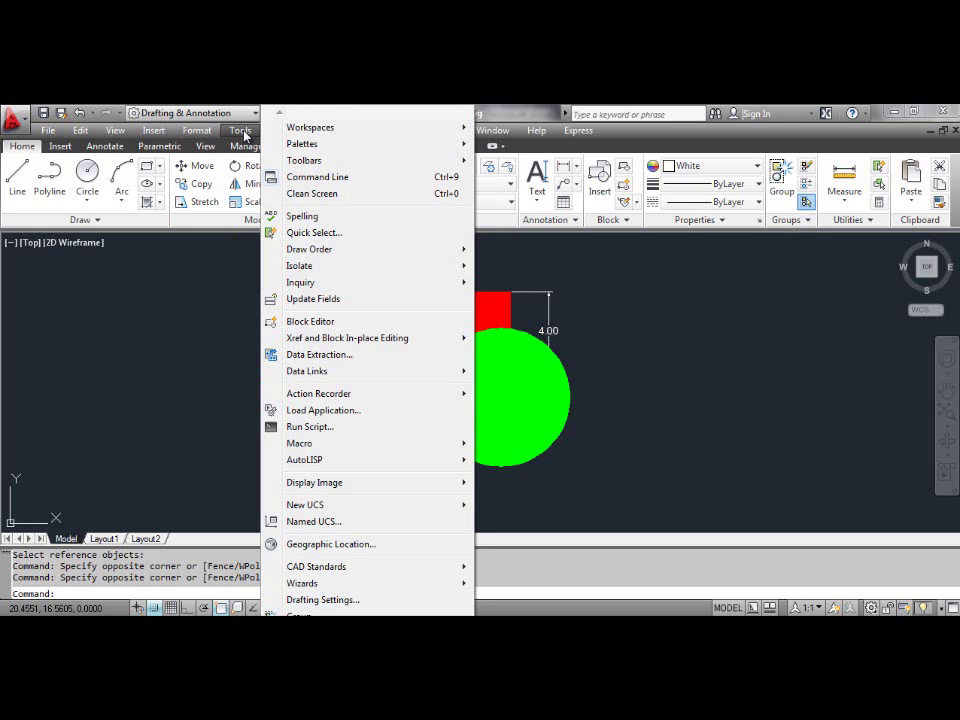
pyautogui.moveTo(343, 251)
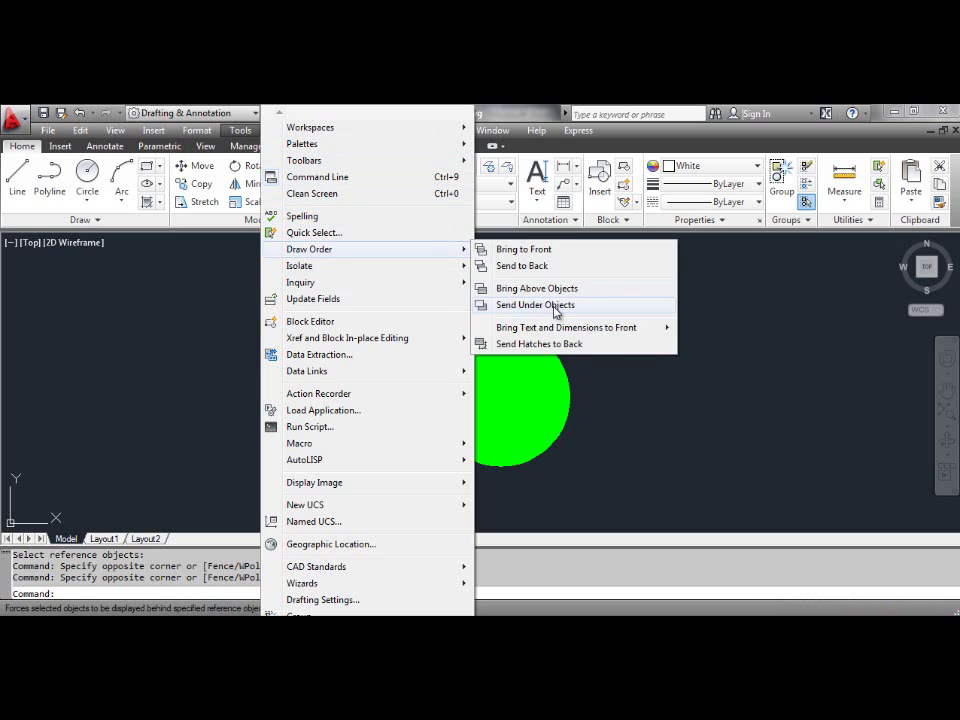
pyautogui.click(760, 399)
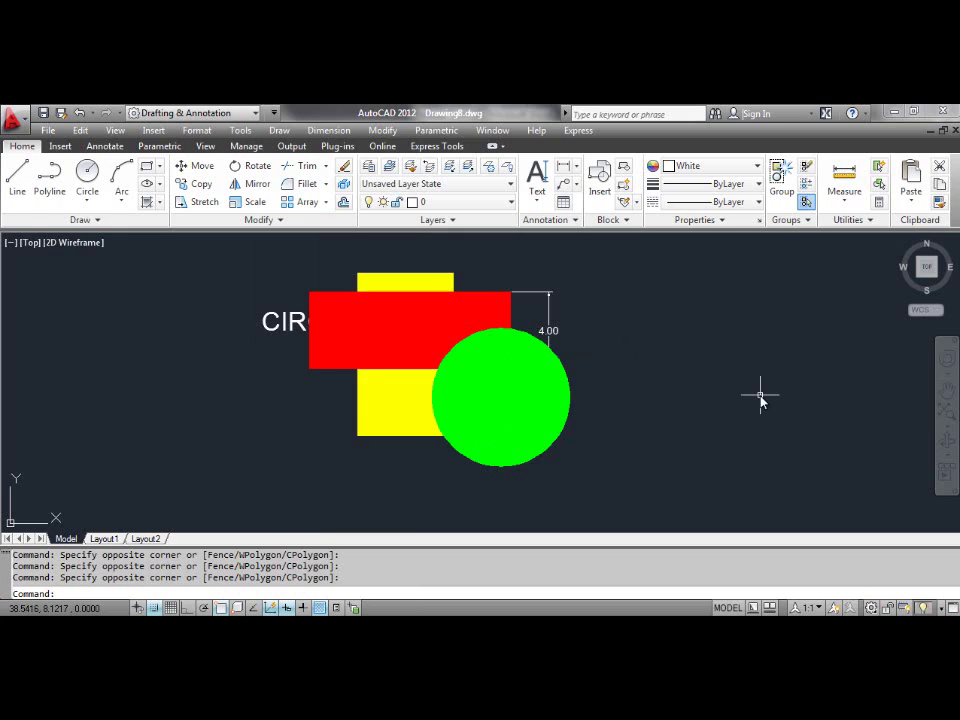
pyautogui.click(279, 220)
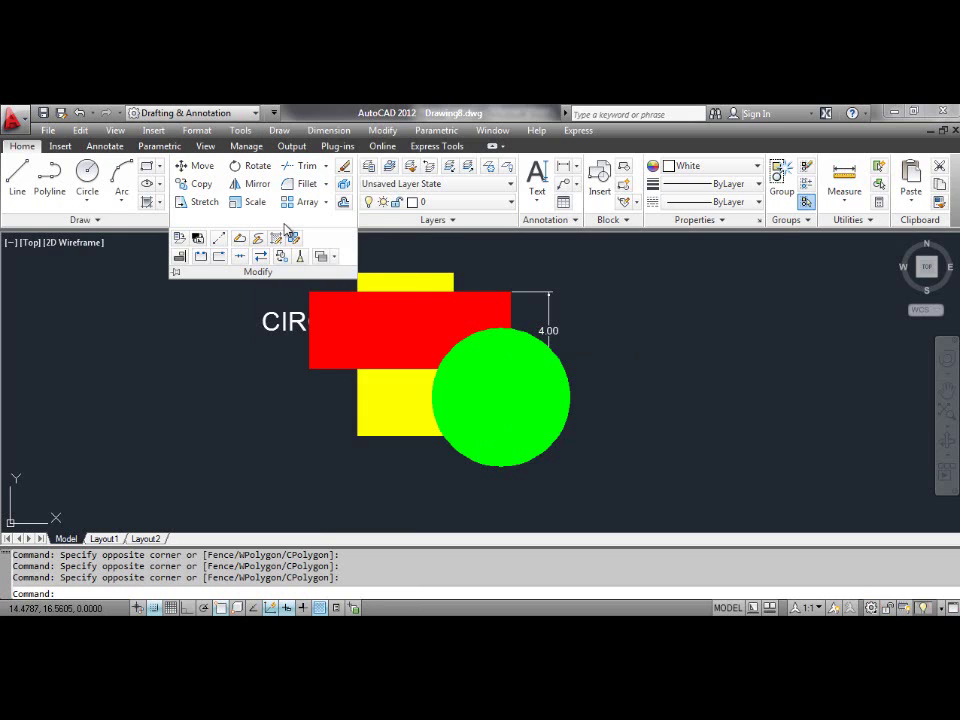
# Send the green circle under the red rectangle using Draw Order > Send Under Objects
pyautogui.click(334, 257)
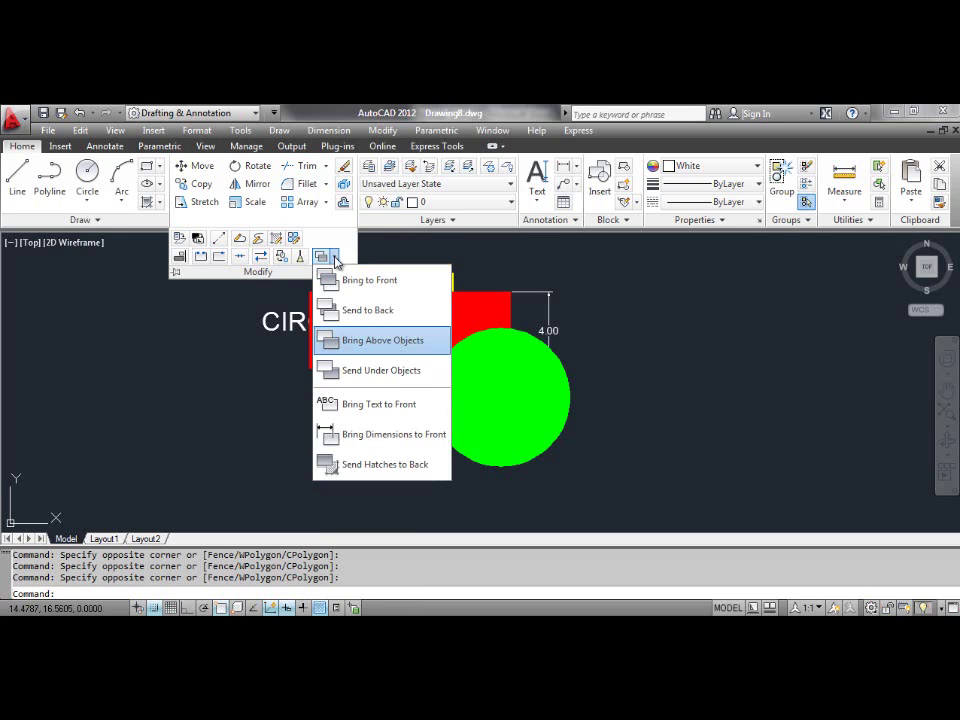
pyautogui.click(383, 370)
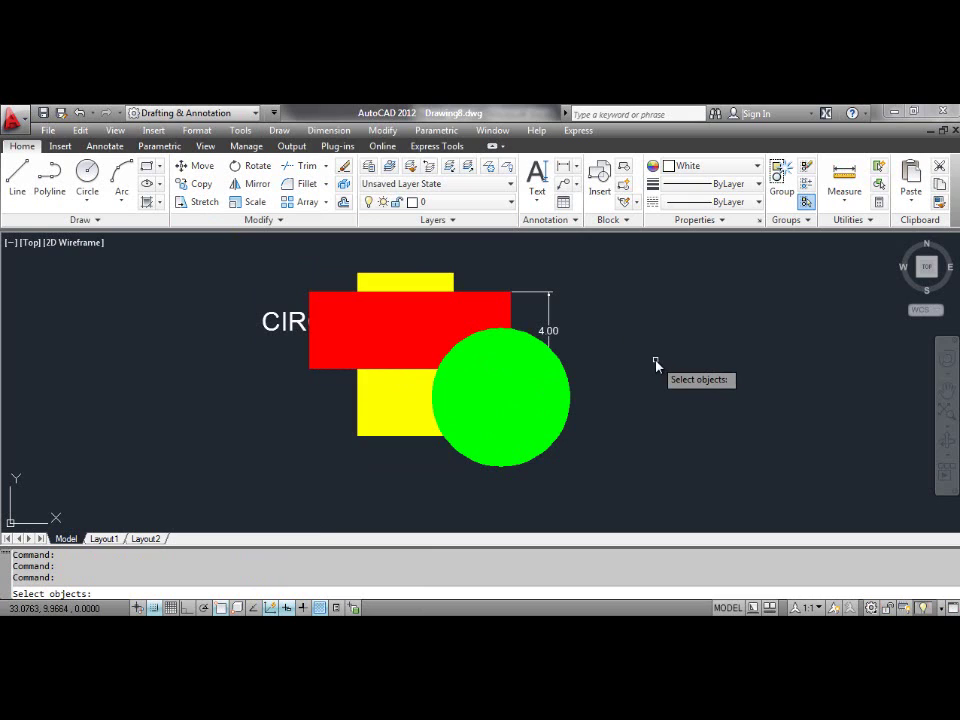
pyautogui.click(570, 398)
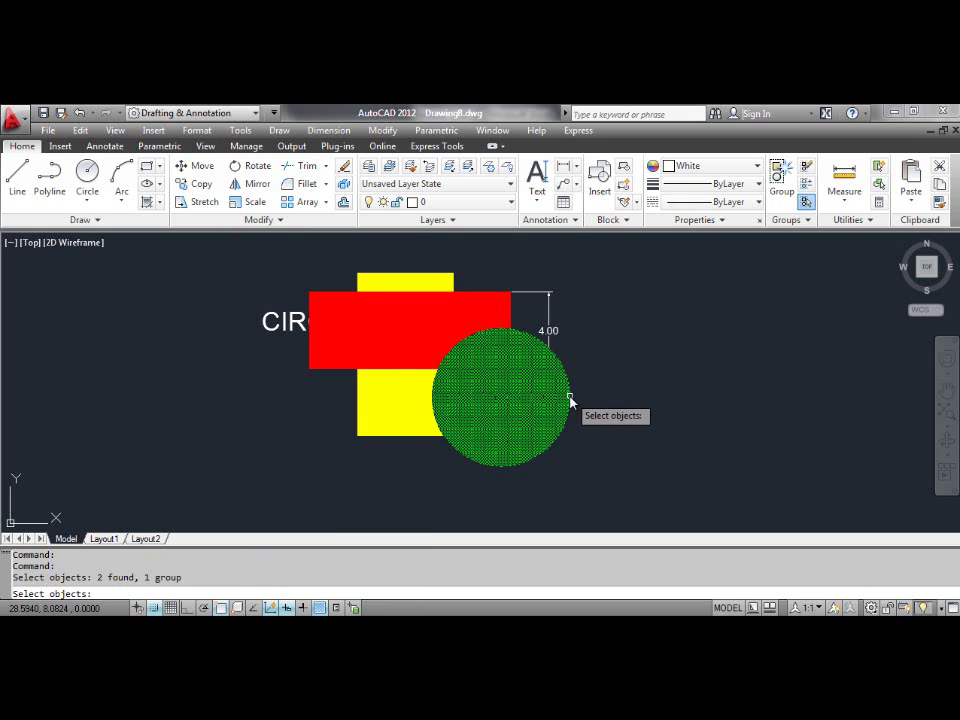
pyautogui.press('Return')
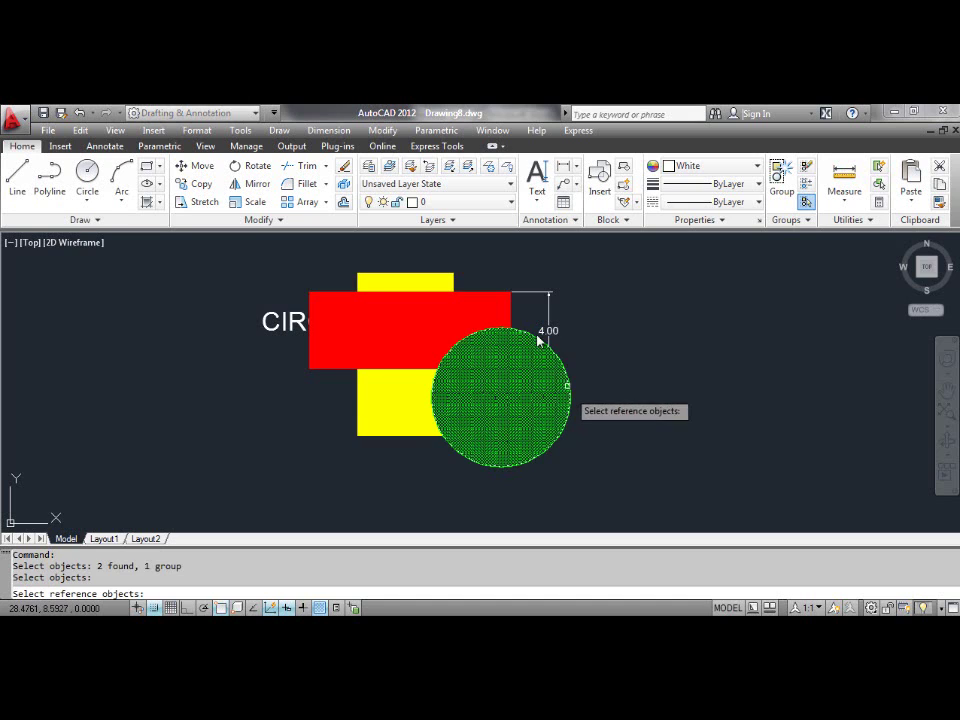
pyautogui.click(510, 309)
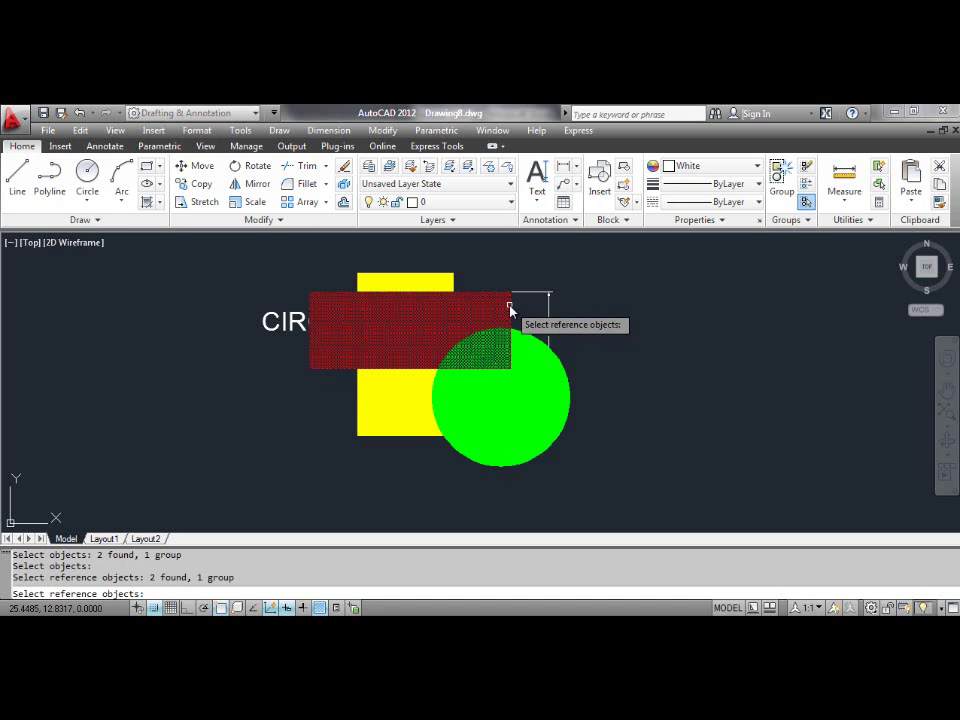
pyautogui.press('Return')
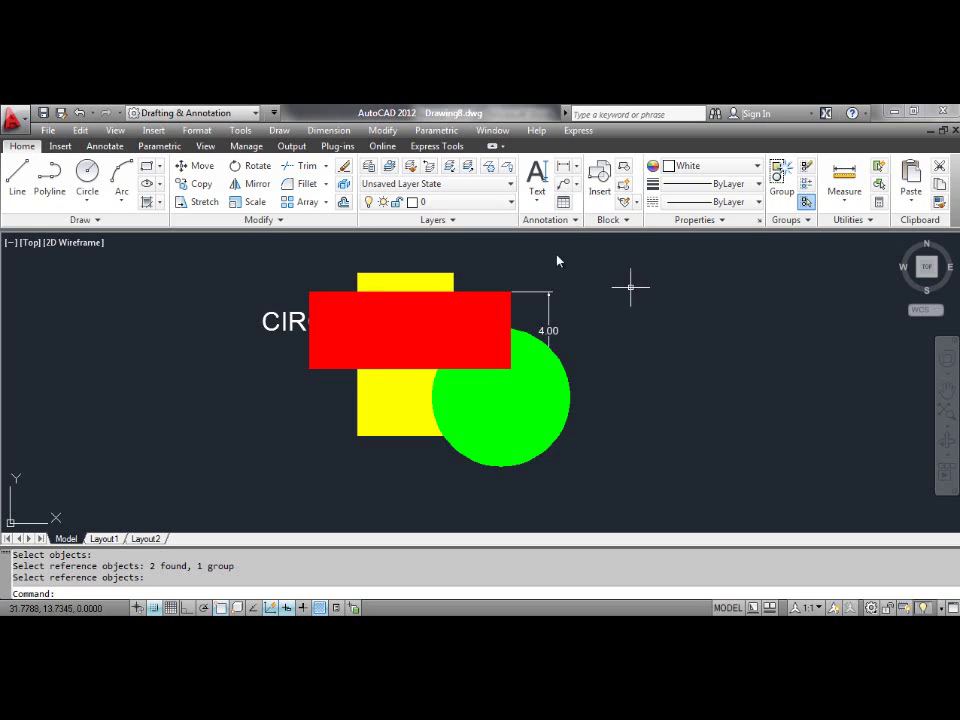
# Bring the CIRCLE text in front of the shapes with Draw Order's Bring Text to Front
pyautogui.click(280, 220)
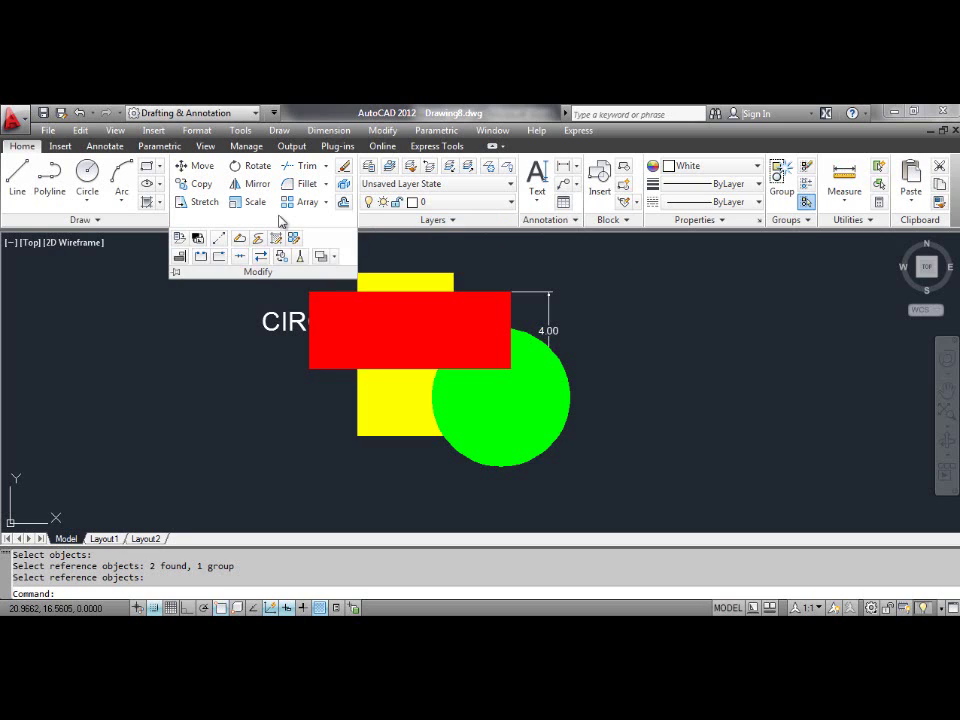
pyautogui.click(335, 258)
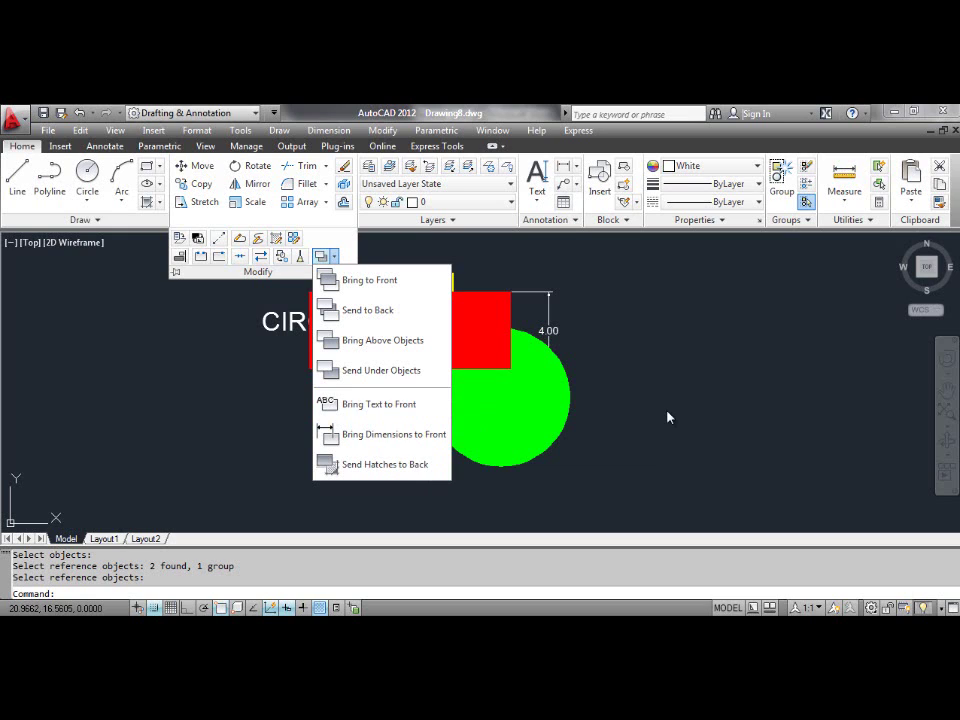
pyautogui.click(246, 134)
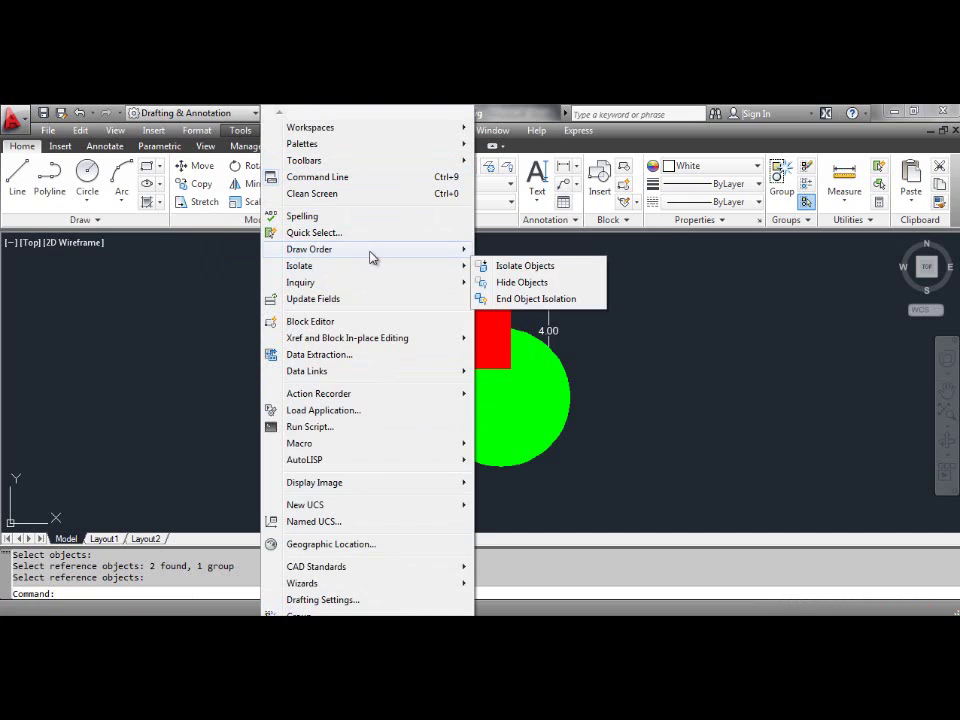
pyautogui.moveTo(370, 257)
pyautogui.moveTo(557, 329)
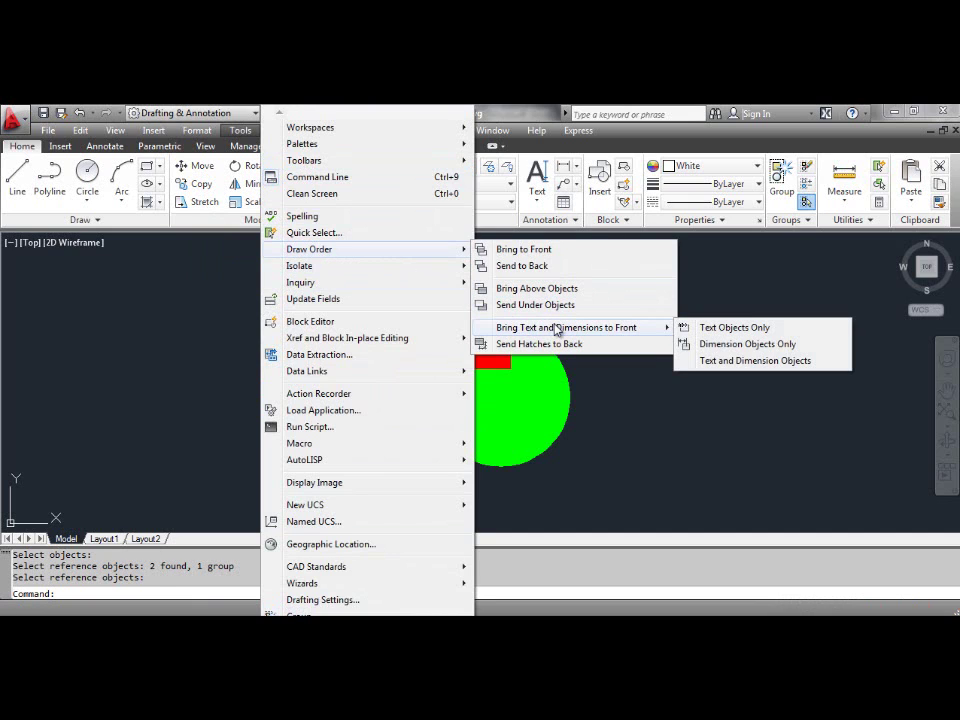
pyautogui.click(744, 328)
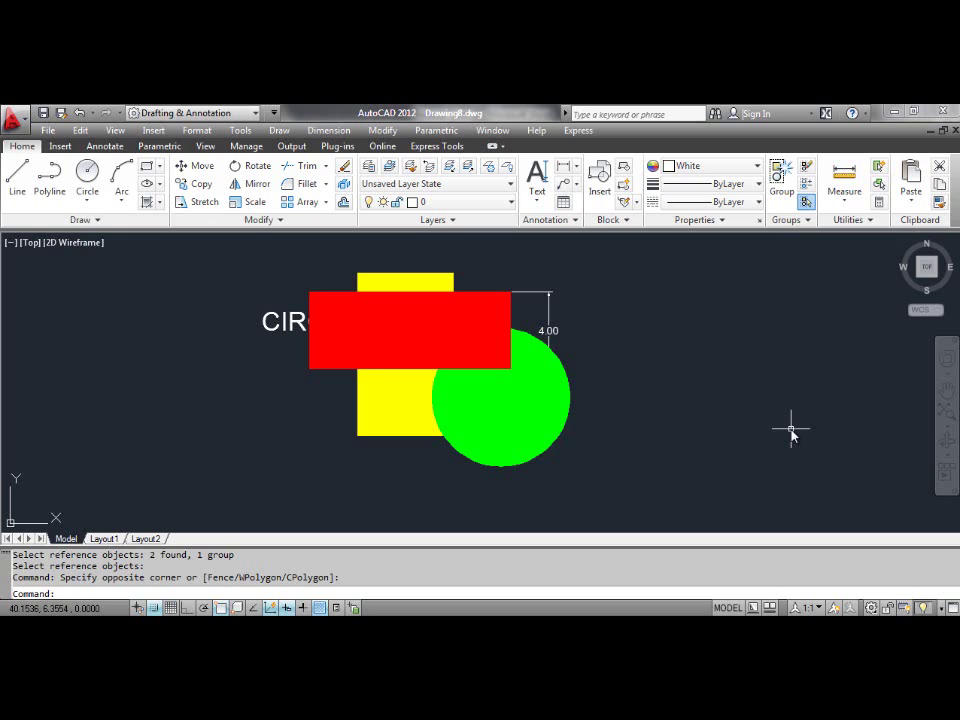
pyautogui.click(280, 220)
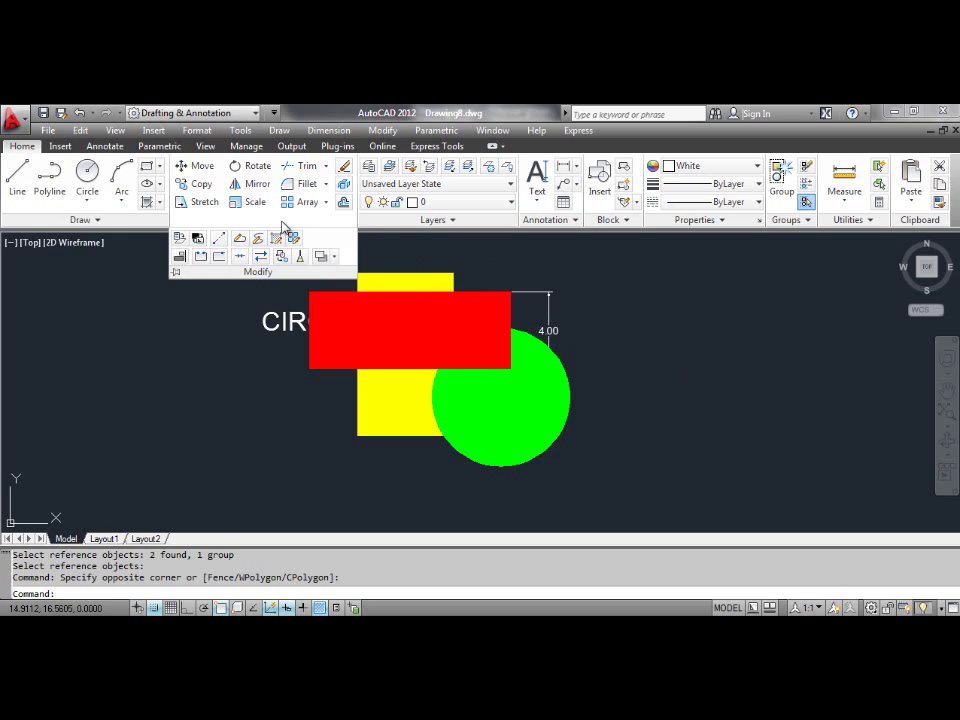
pyautogui.click(333, 257)
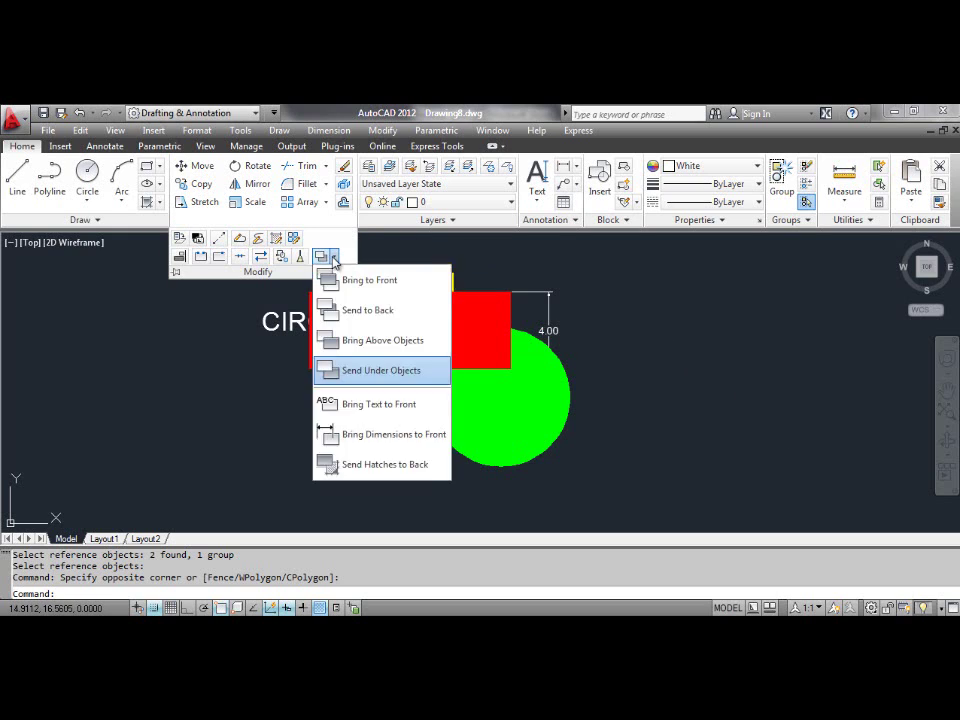
pyautogui.click(388, 403)
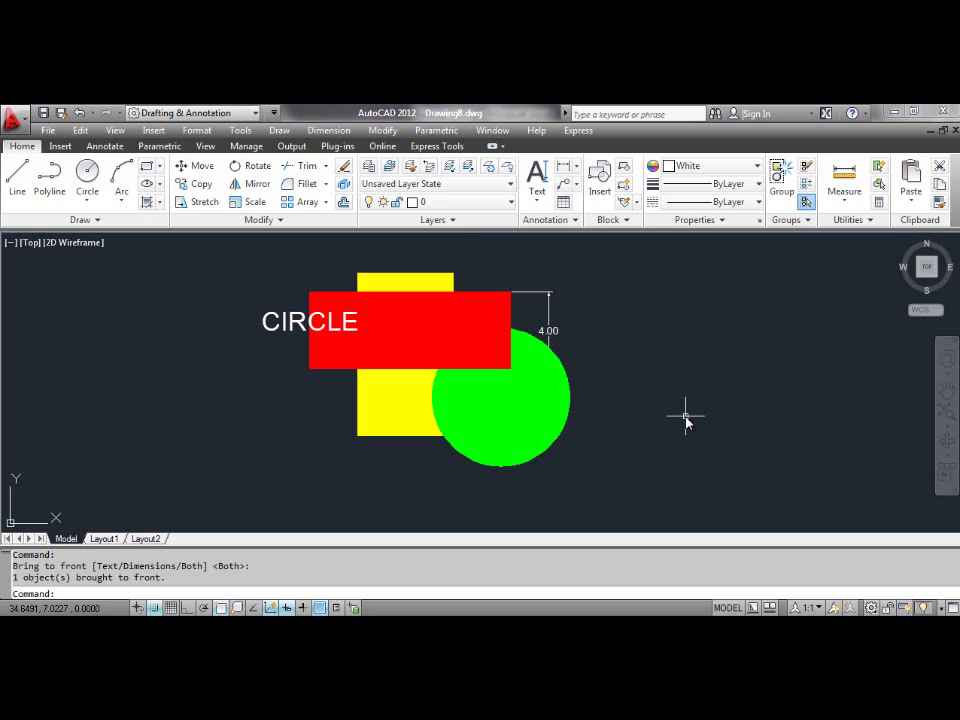
pyautogui.click(281, 221)
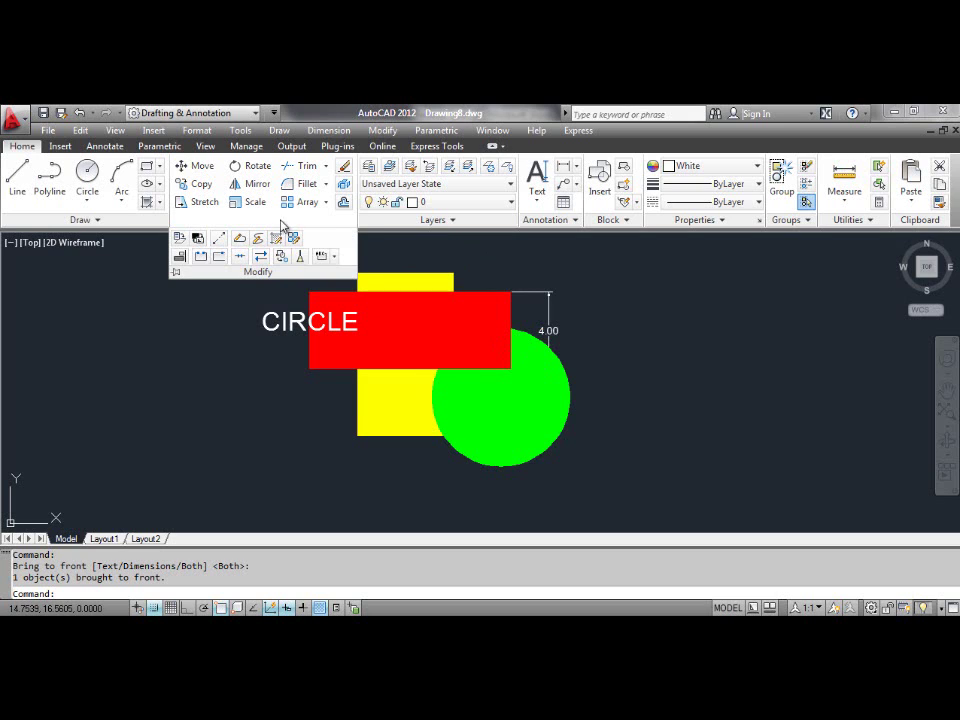
pyautogui.click(332, 257)
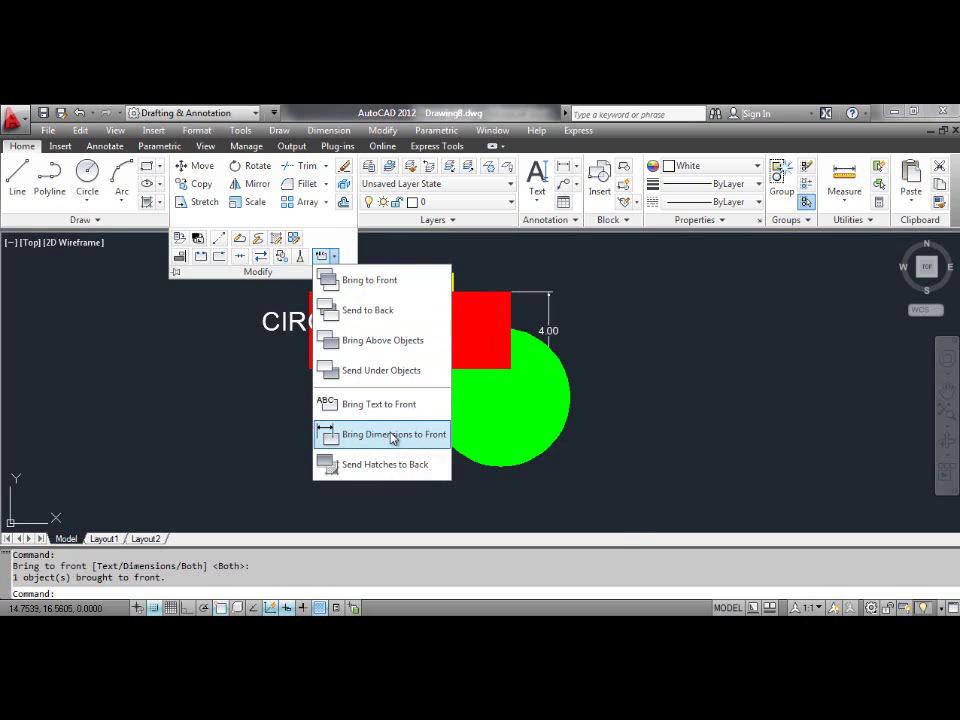
pyautogui.click(662, 441)
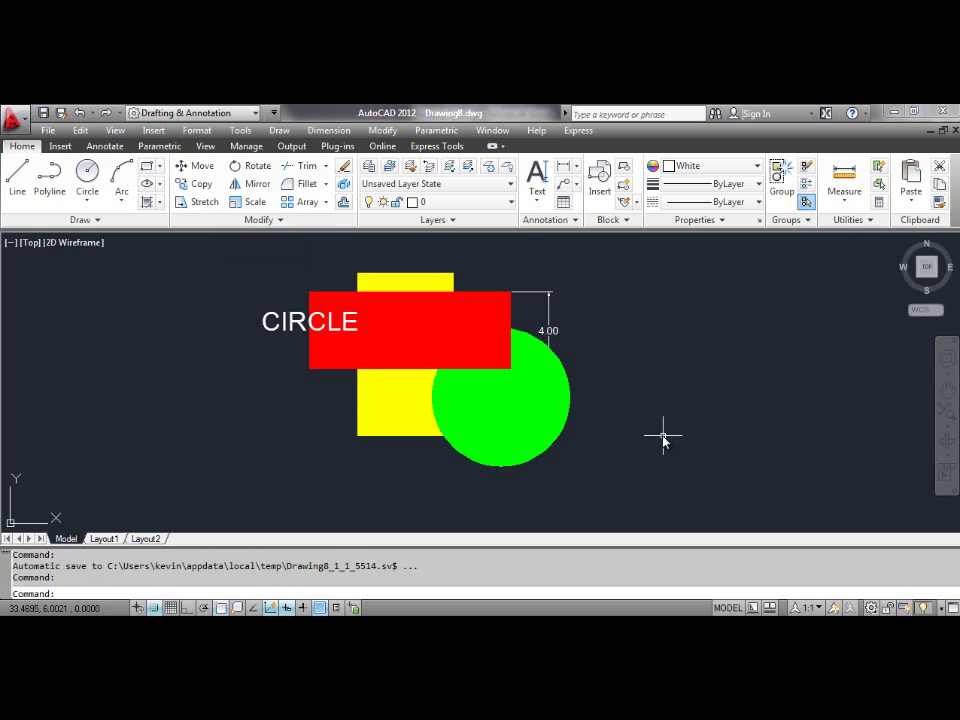
pyautogui.click(241, 132)
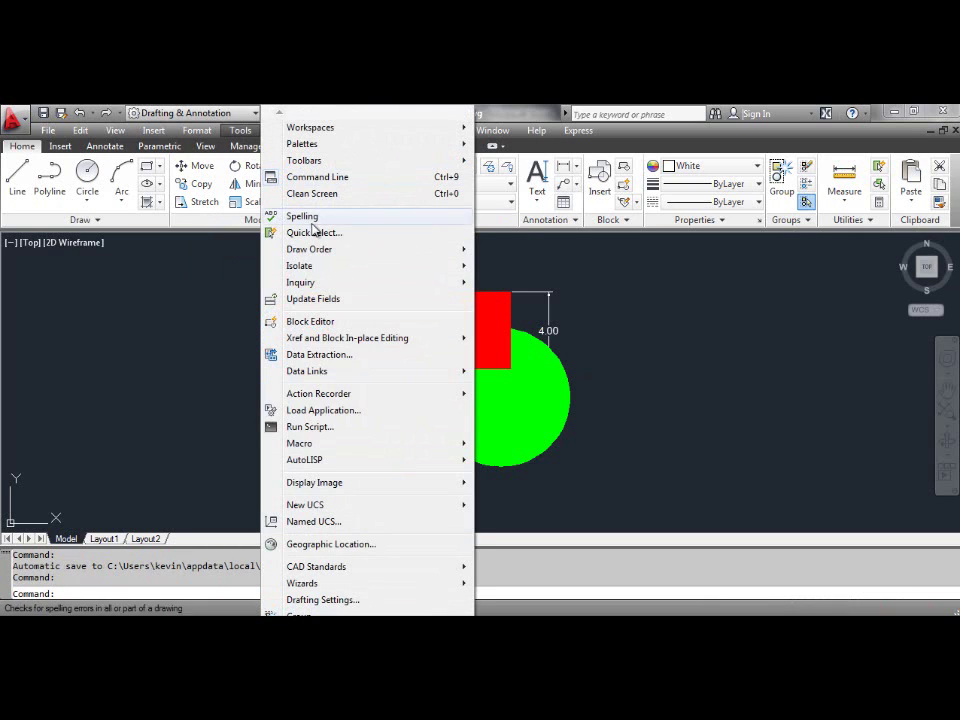
pyautogui.moveTo(321, 249)
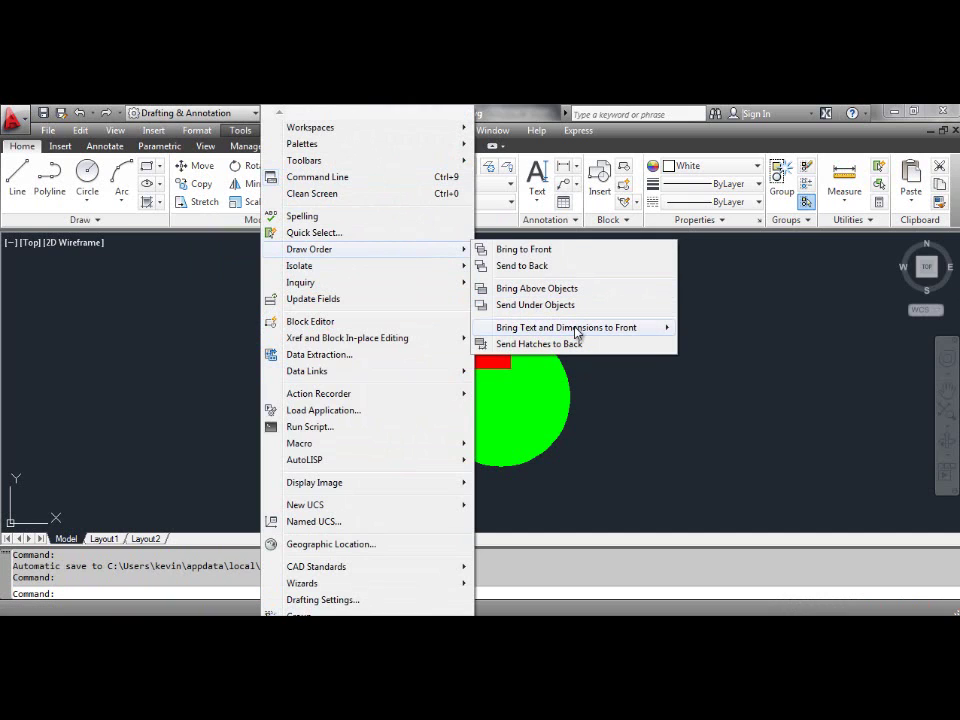
pyautogui.moveTo(580, 330)
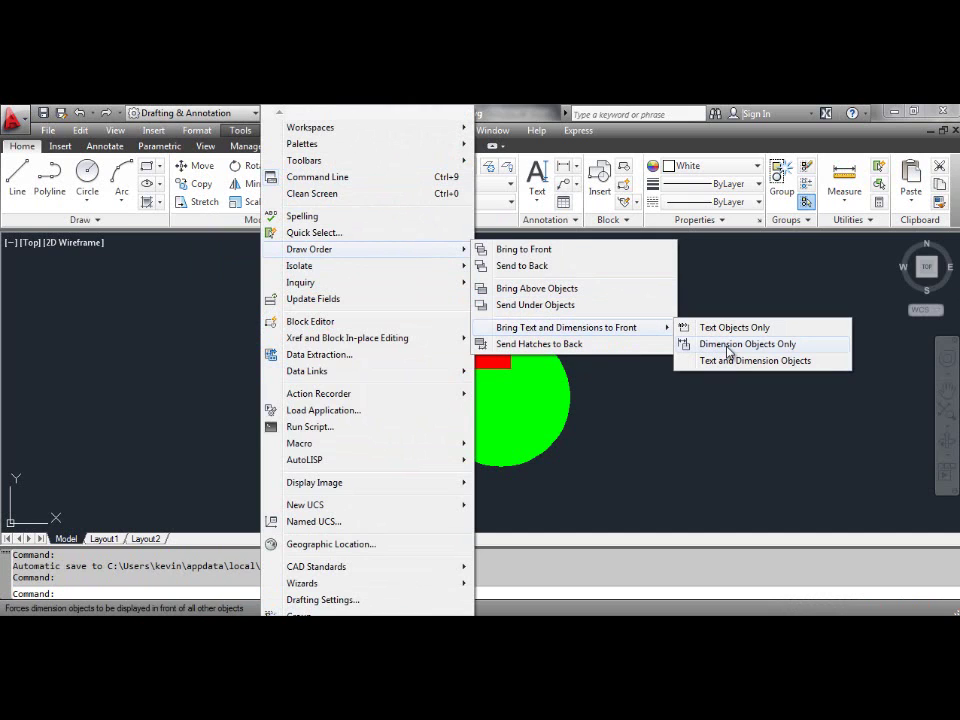
pyautogui.click(746, 422)
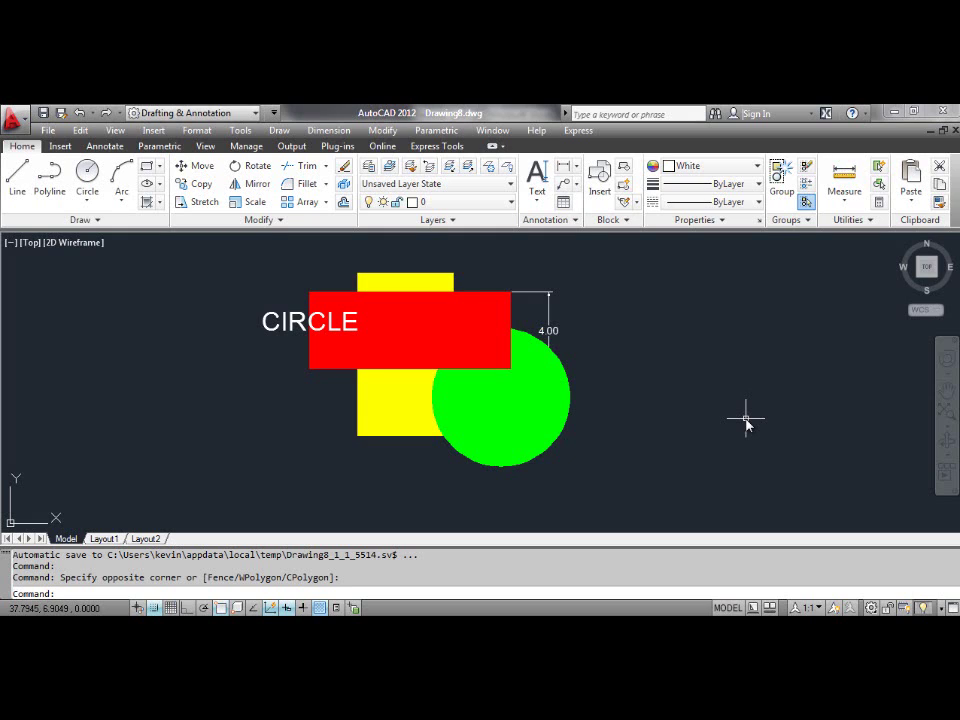
# Bring the 4.00 dimension in front of the shapes using Draw Order on the Modify panel
pyautogui.click(281, 220)
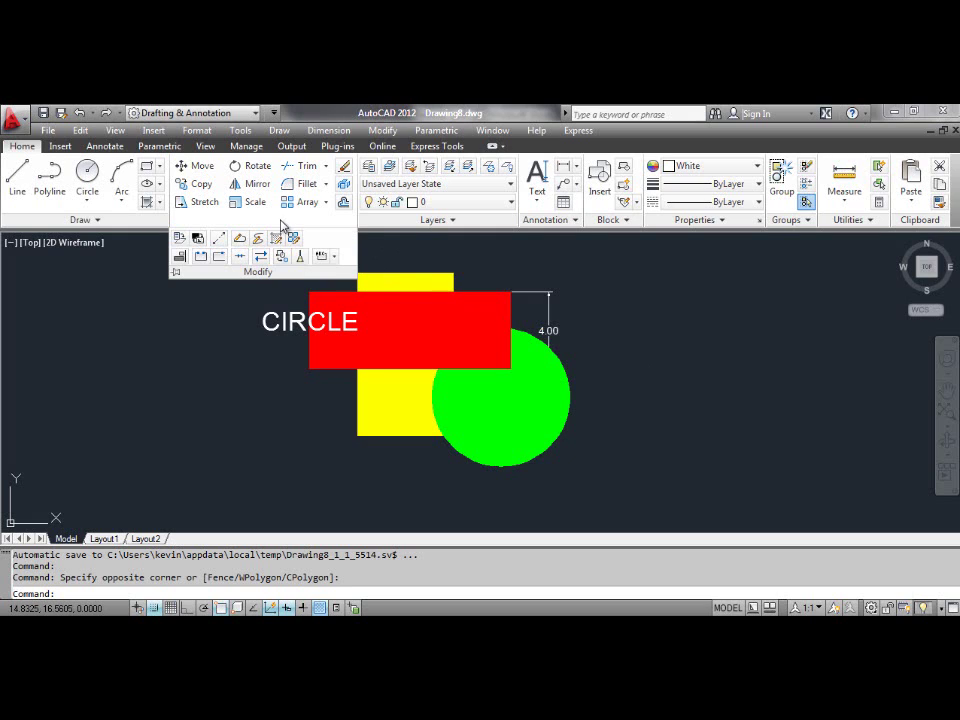
pyautogui.click(333, 256)
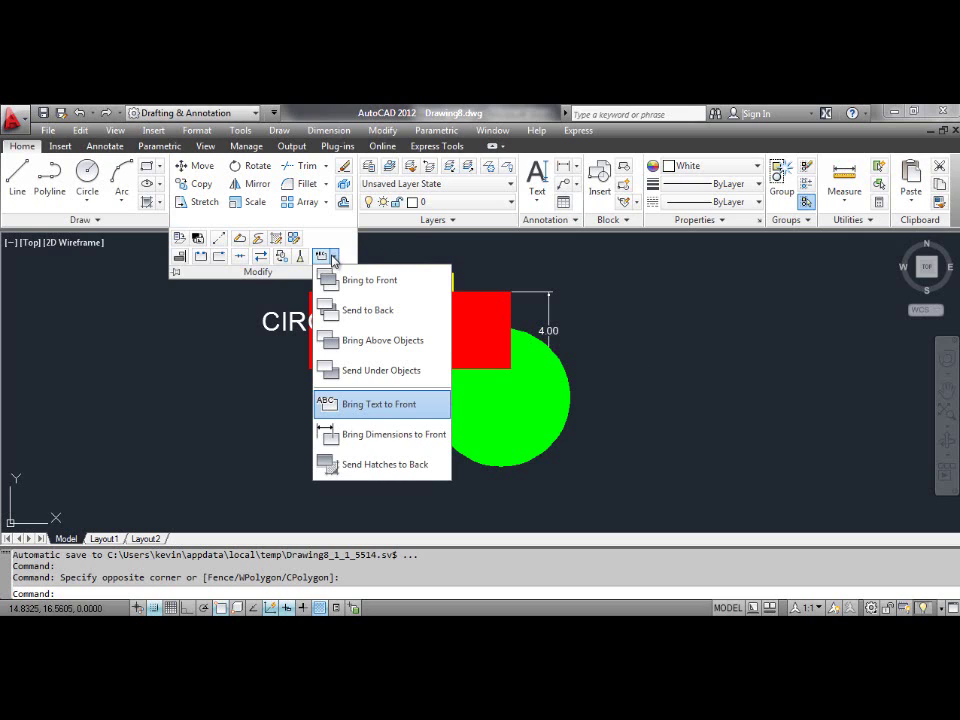
pyautogui.click(410, 436)
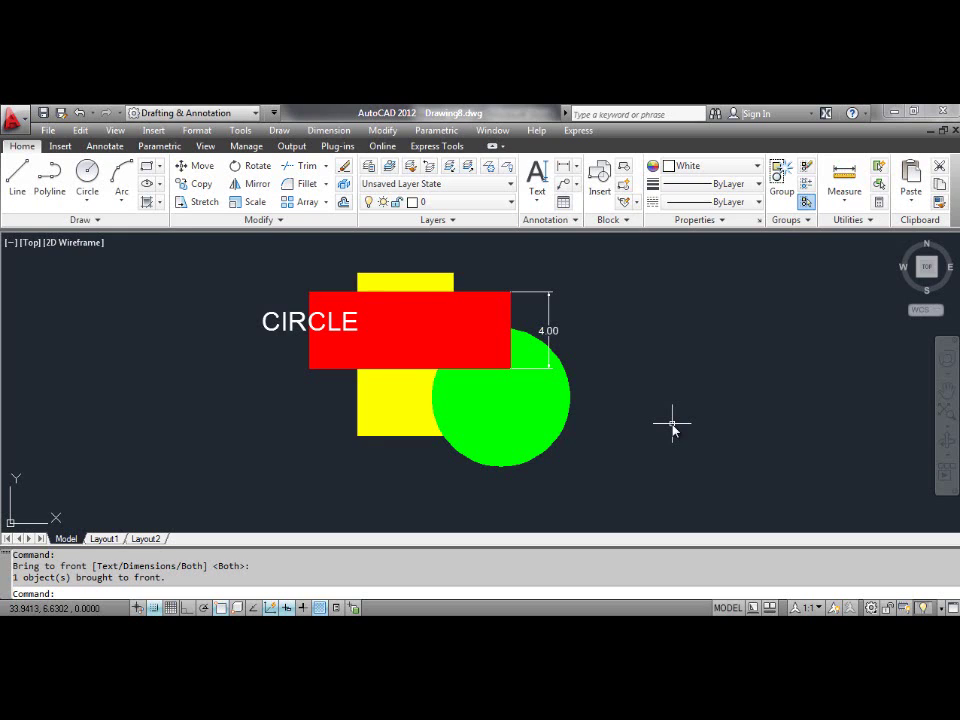
# Bring all text and dimension objects to the front via Tools > Draw Order
pyautogui.click(240, 131)
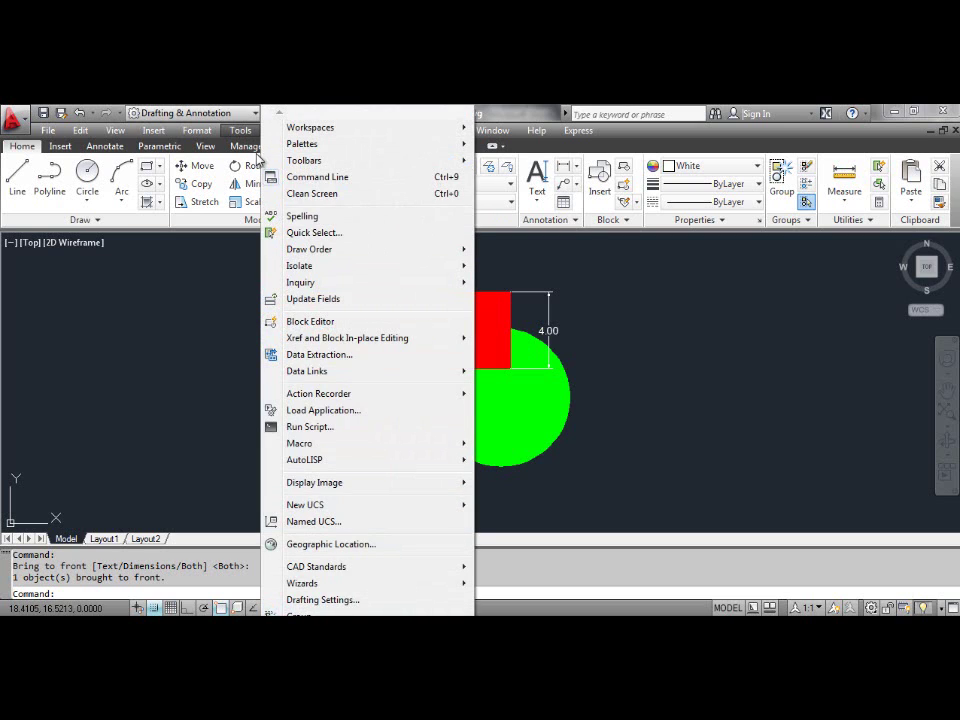
pyautogui.moveTo(333, 251)
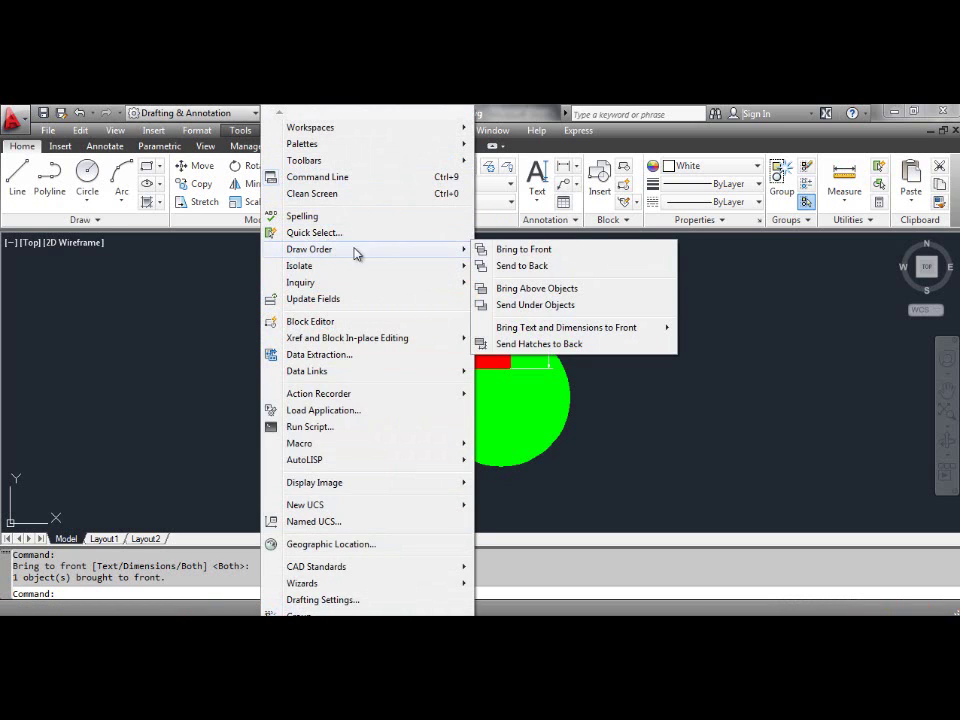
pyautogui.moveTo(575, 330)
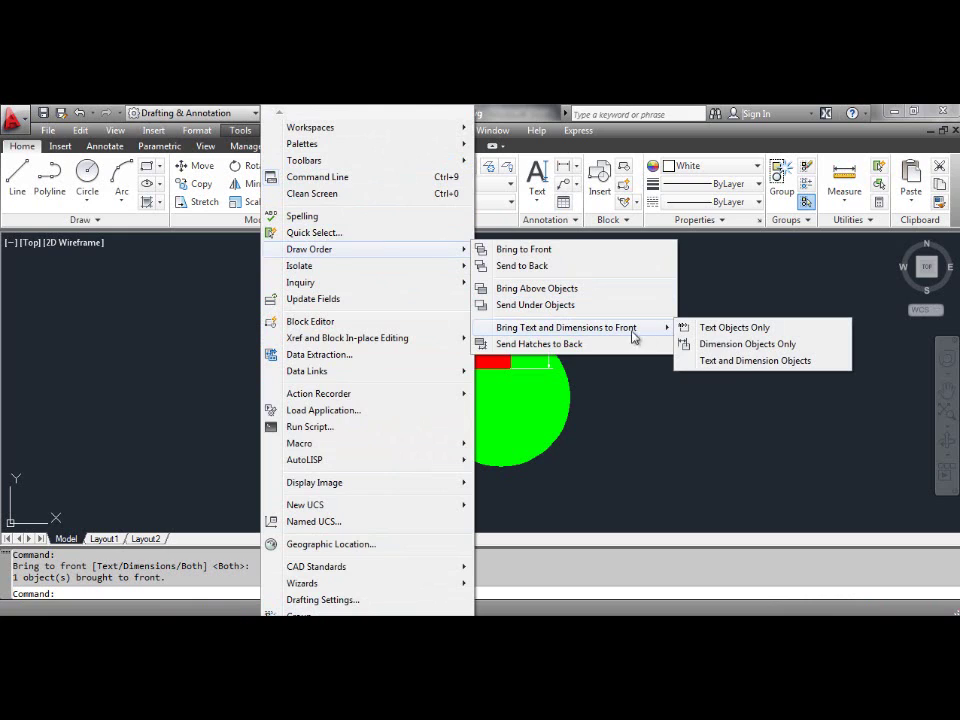
pyautogui.click(729, 362)
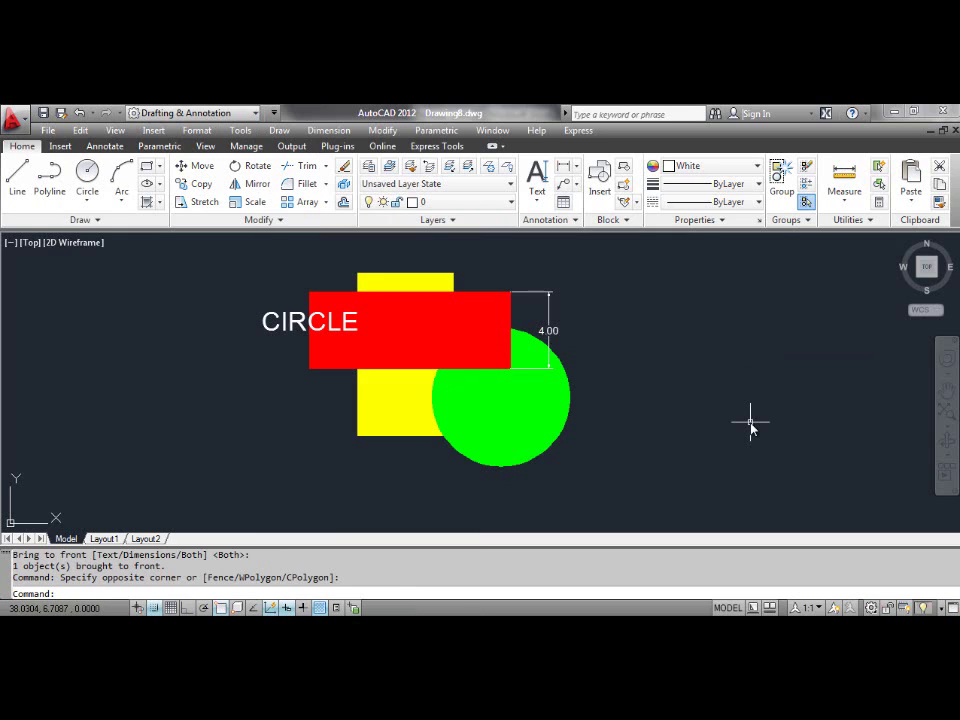